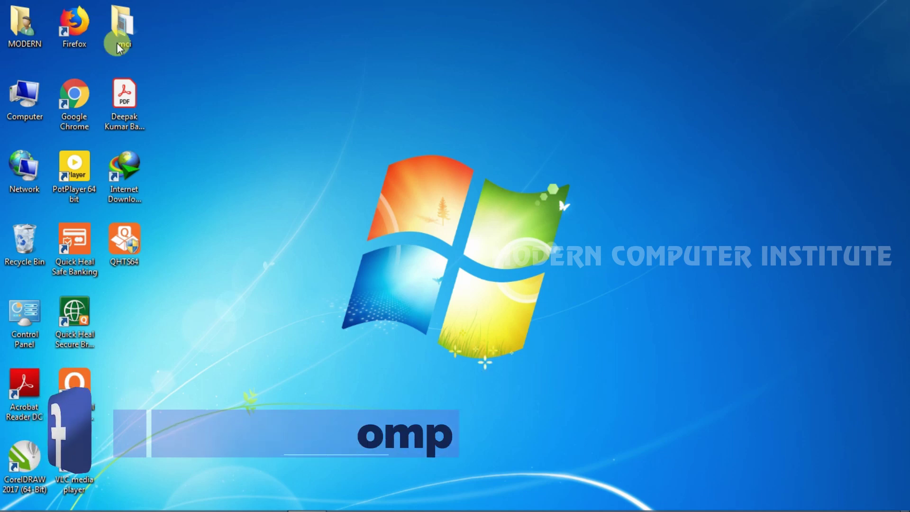
# Open the Quick Heal Total Security main window
pyautogui.doubleClick(70, 383)
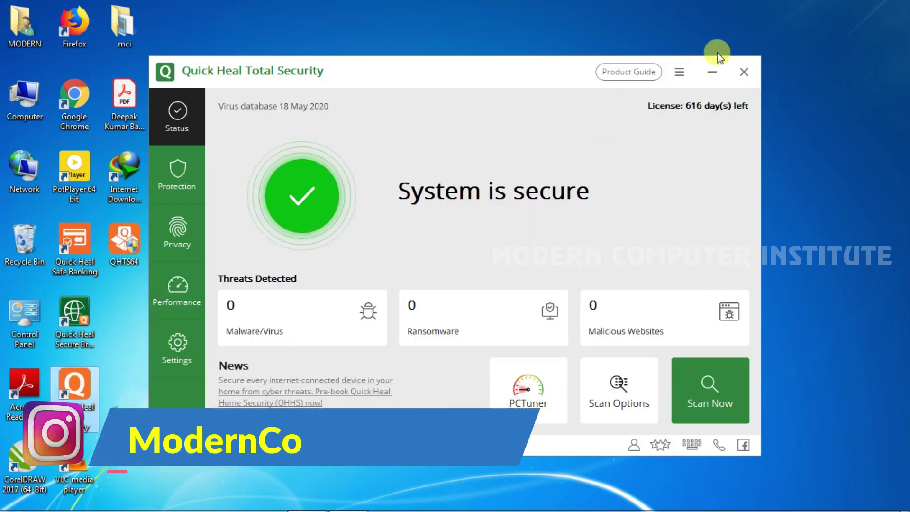
pyautogui.click(747, 70)
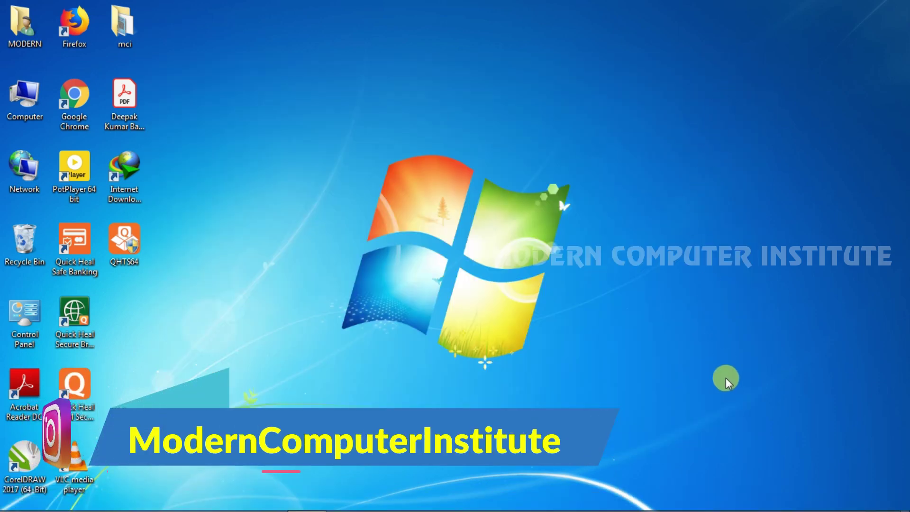
pyautogui.moveTo(758, 511)
pyautogui.click(794, 499)
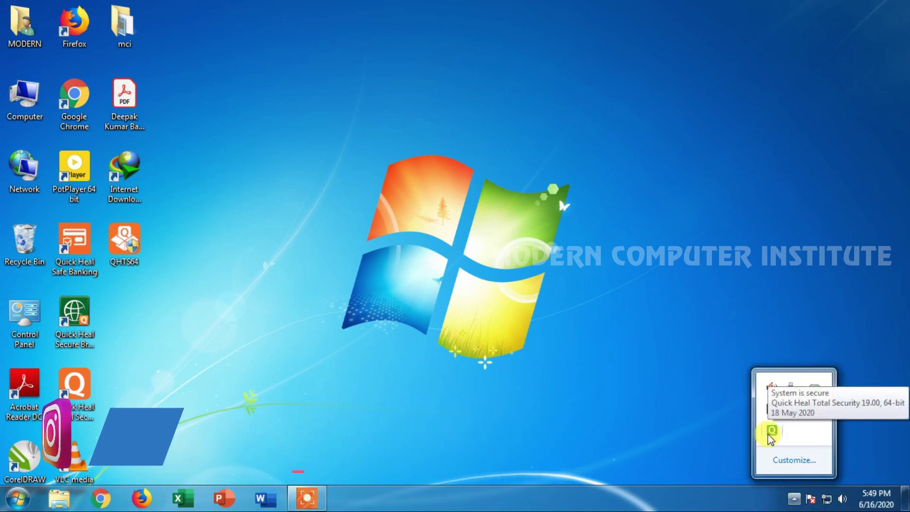
pyautogui.doubleClick(772, 431)
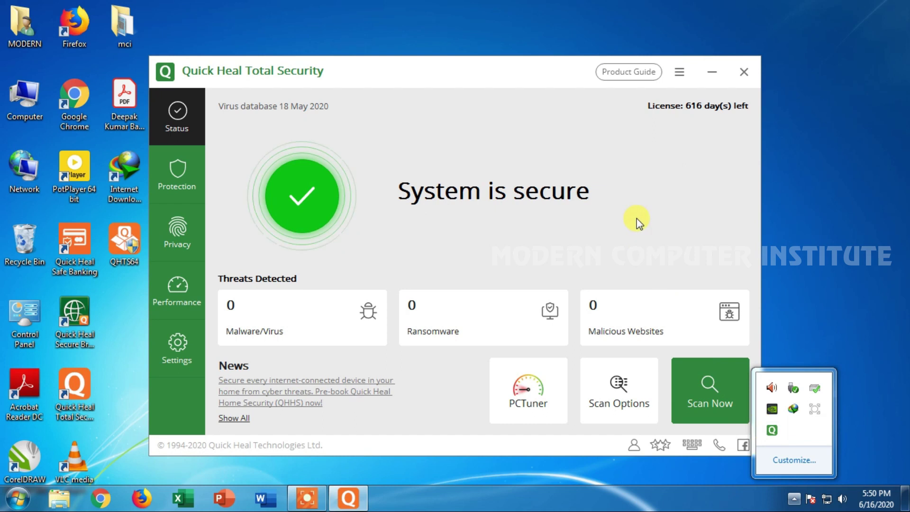
pyautogui.click(638, 473)
# Open the Parental Control privacy settings and apply them to specific users
pyautogui.click(179, 237)
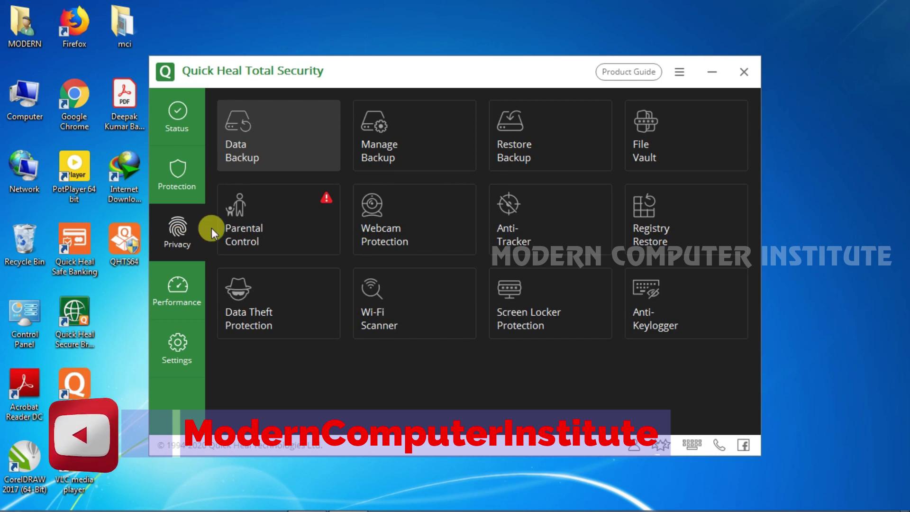
pyautogui.click(269, 226)
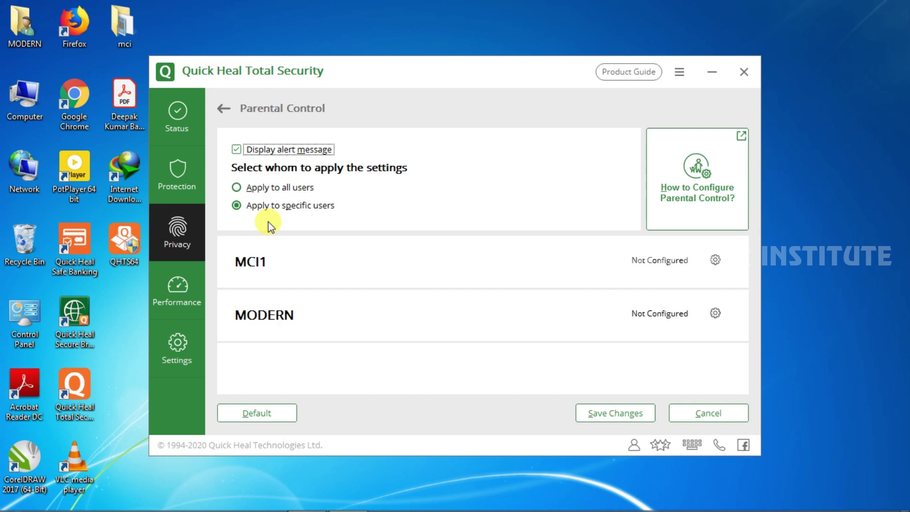
pyautogui.click(254, 189)
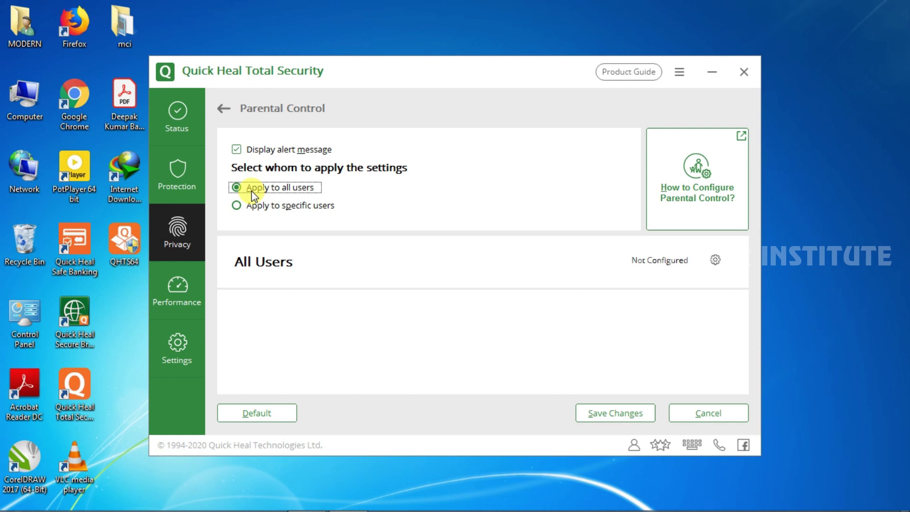
pyautogui.click(273, 207)
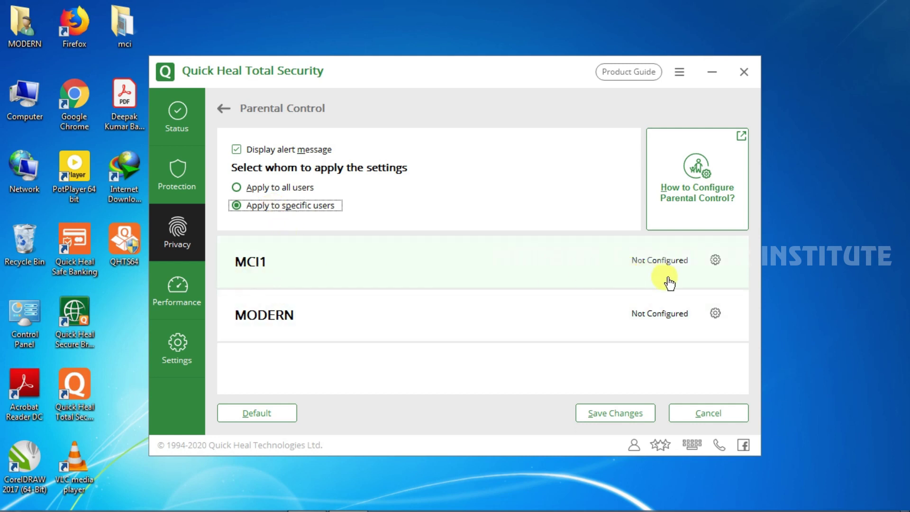
# Open the parental control configuration for MCI1 and enable Internet Browsing Control
pyautogui.click(715, 260)
pyautogui.moveTo(443, 75); pyautogui.dragTo(476, 51)
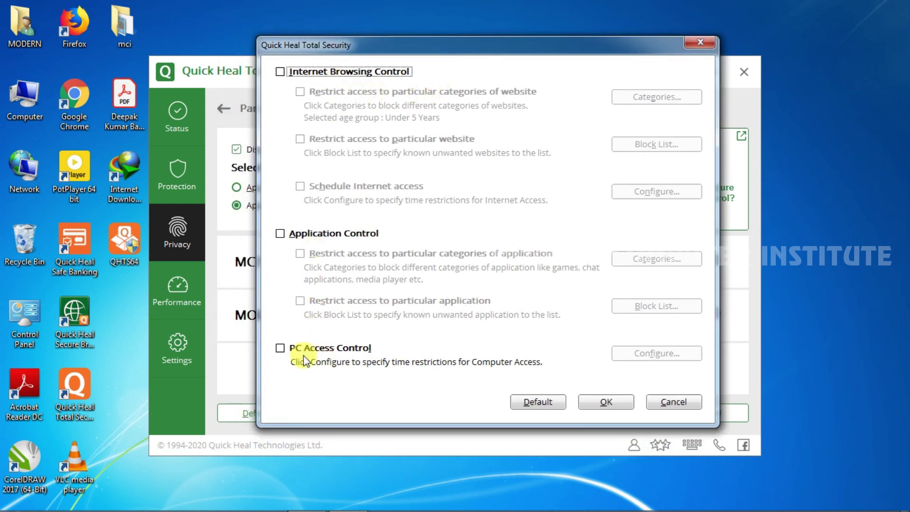
pyautogui.click(353, 76)
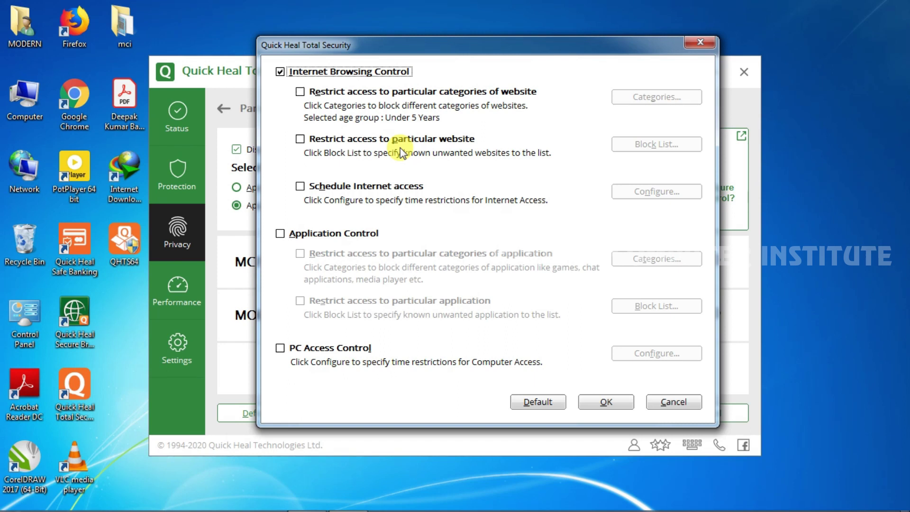
# Restrict access to particular website categories using the Under 5 Years age group and confirm the selection
pyautogui.click(300, 92)
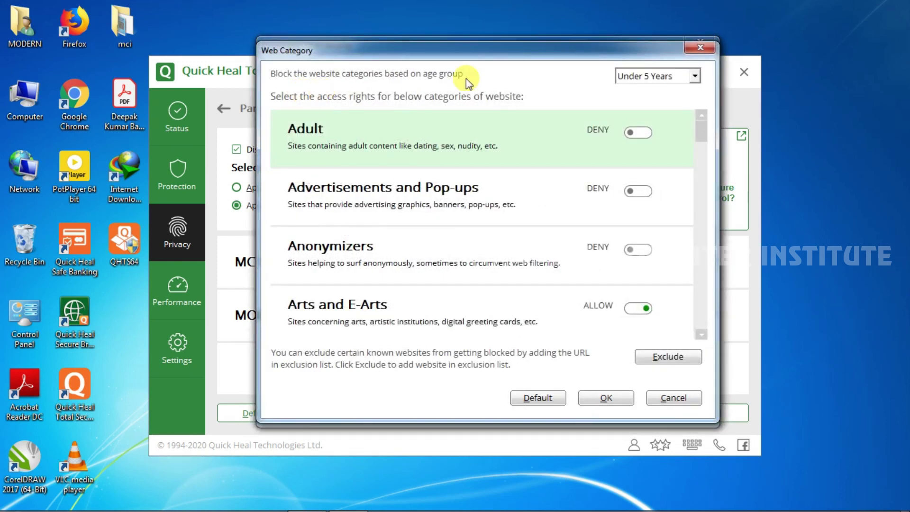
pyautogui.click(695, 76)
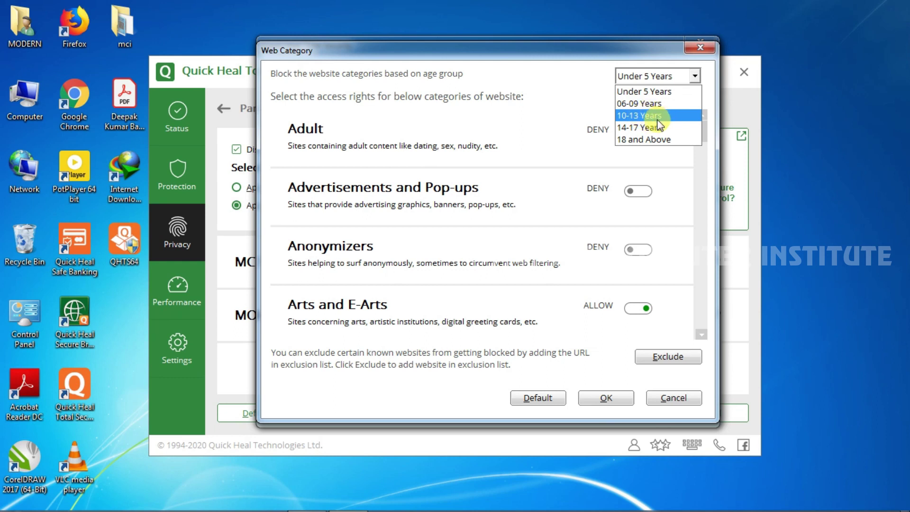
pyautogui.click(649, 139)
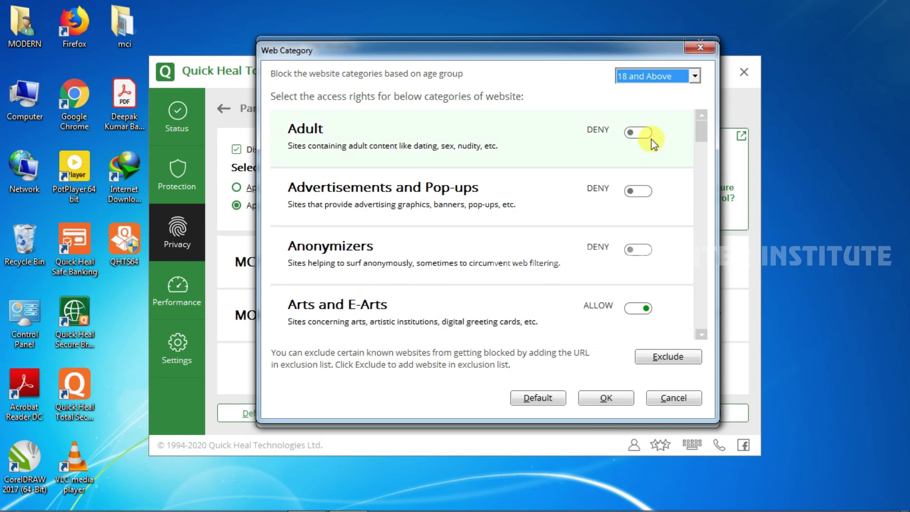
pyautogui.click(694, 77)
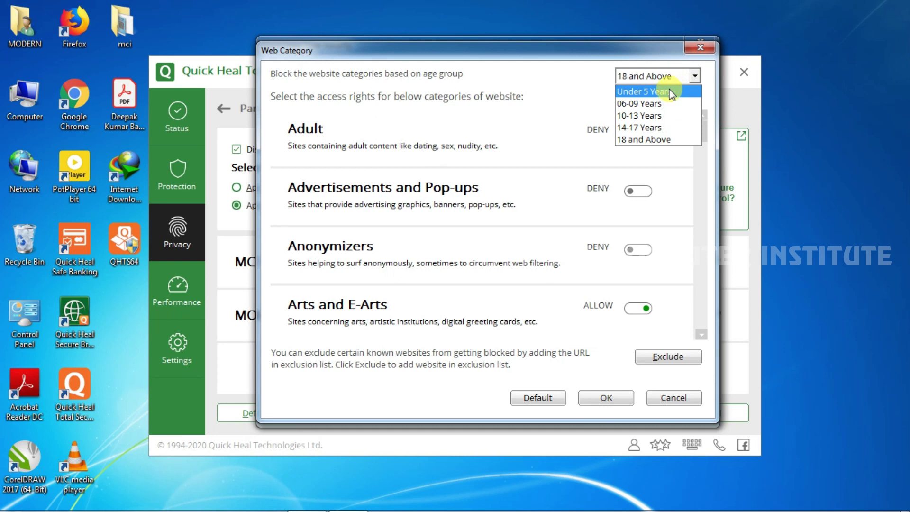
pyautogui.click(671, 93)
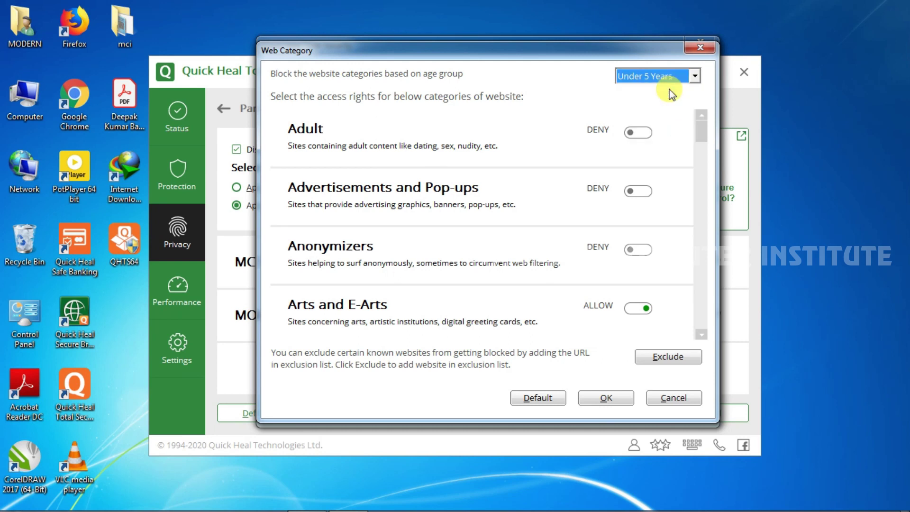
pyautogui.moveTo(709, 137); pyautogui.dragTo(708, 154)
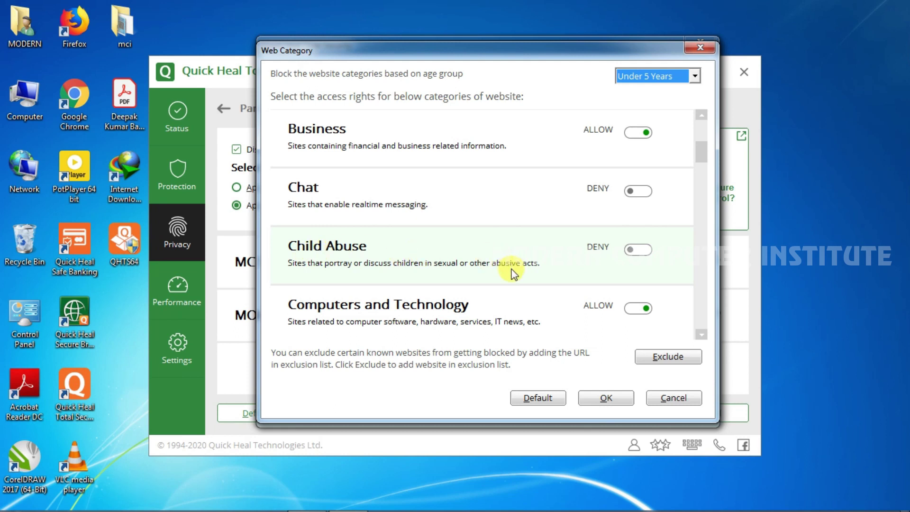
pyautogui.click(606, 398)
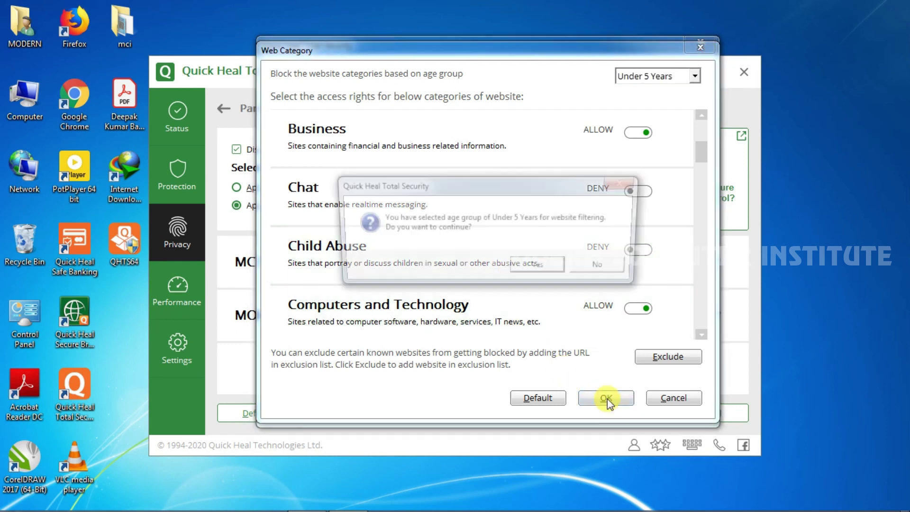
pyautogui.click(554, 270)
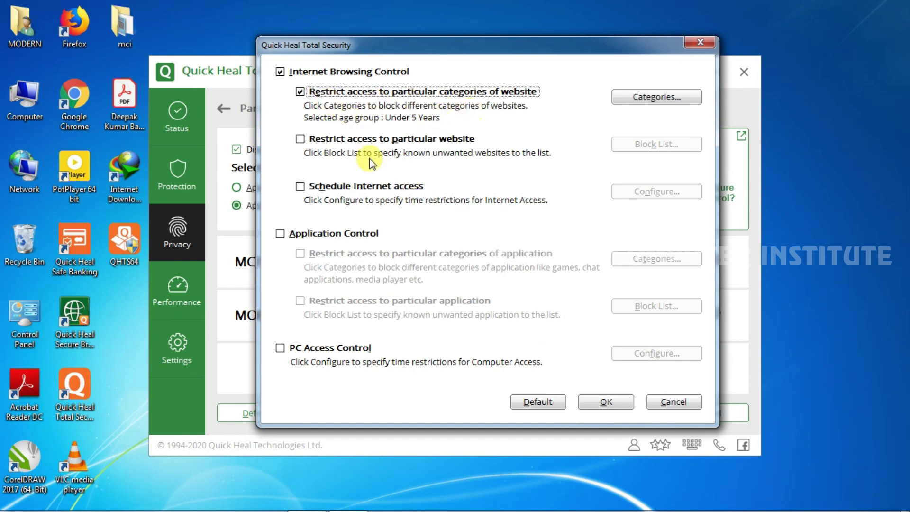
pyautogui.click(356, 139)
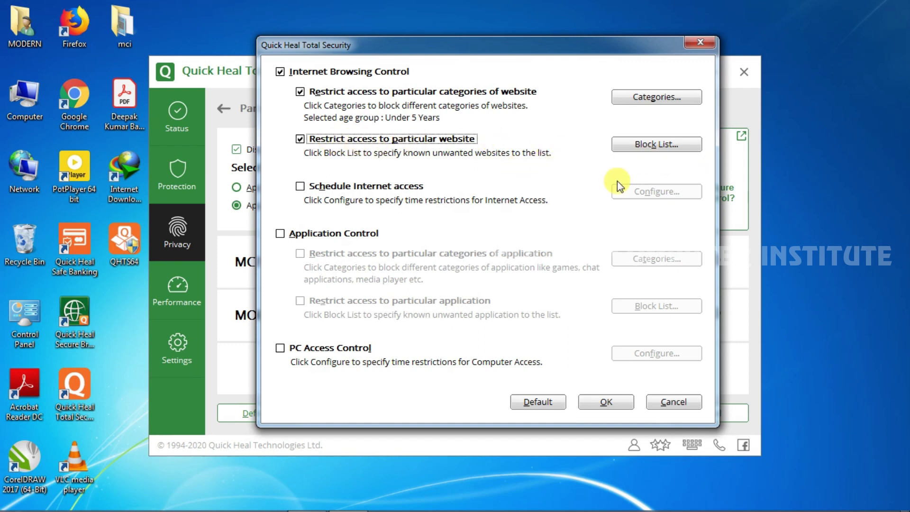
pyautogui.click(642, 144)
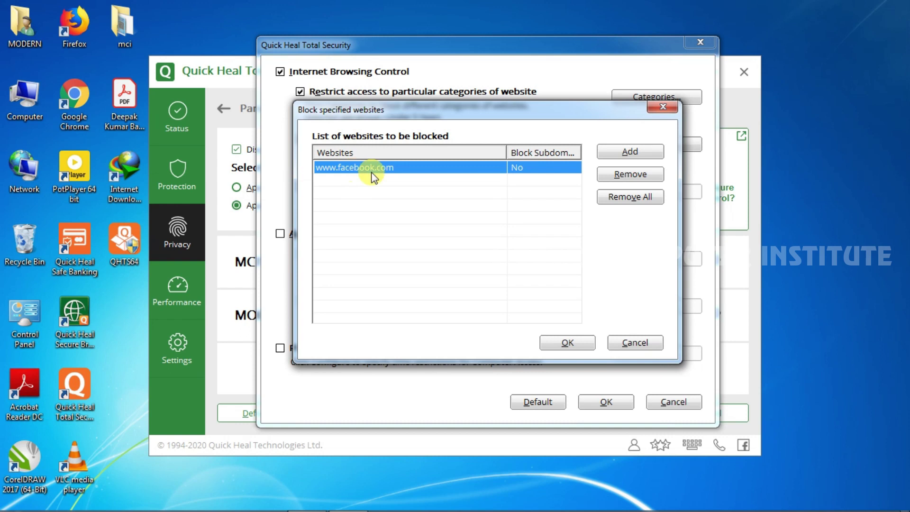
pyautogui.click(625, 152)
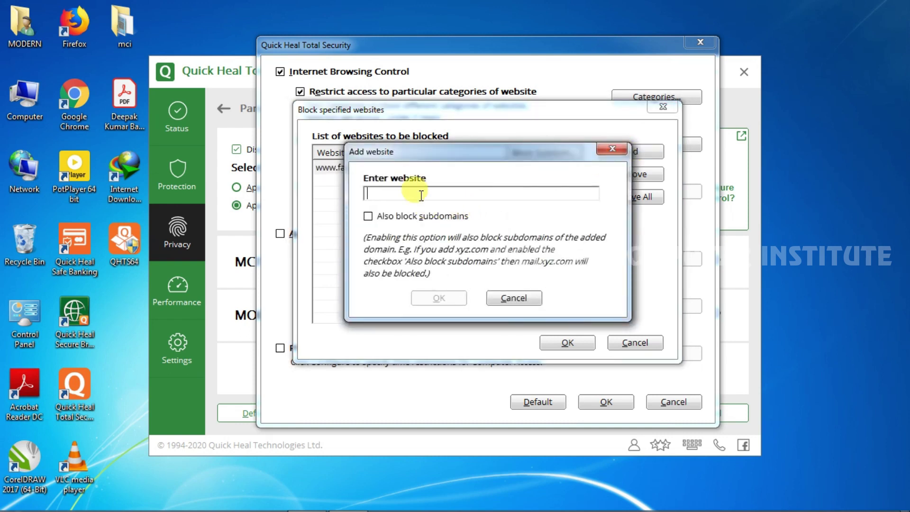
pyautogui.write('www.')
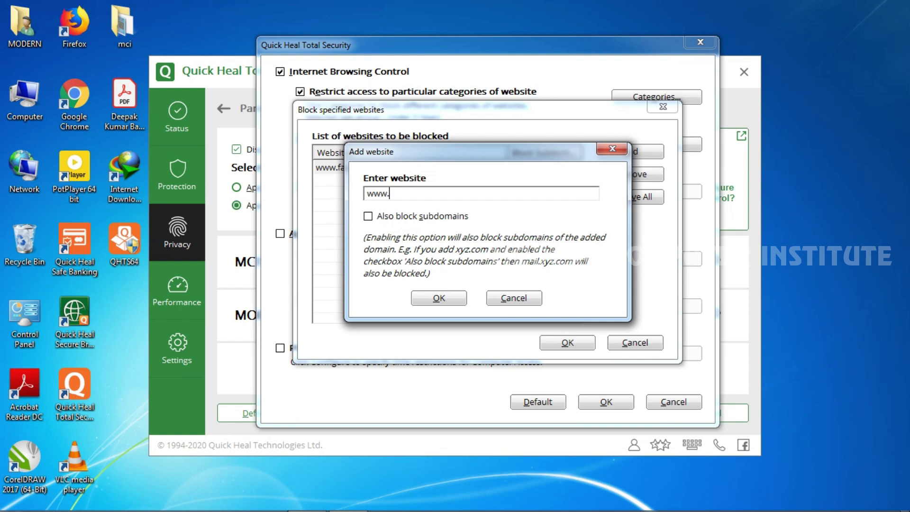
pyautogui.write('youtube.com')
pyautogui.click(441, 297)
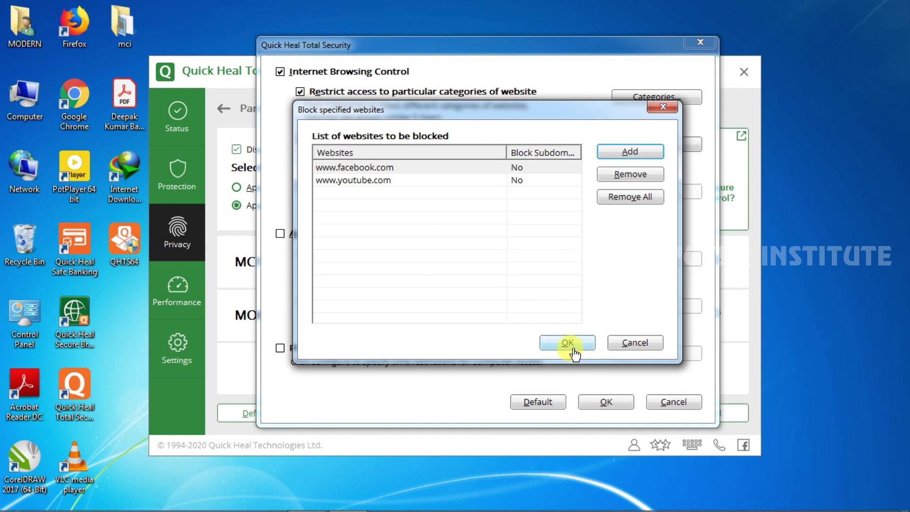
pyautogui.click(552, 338)
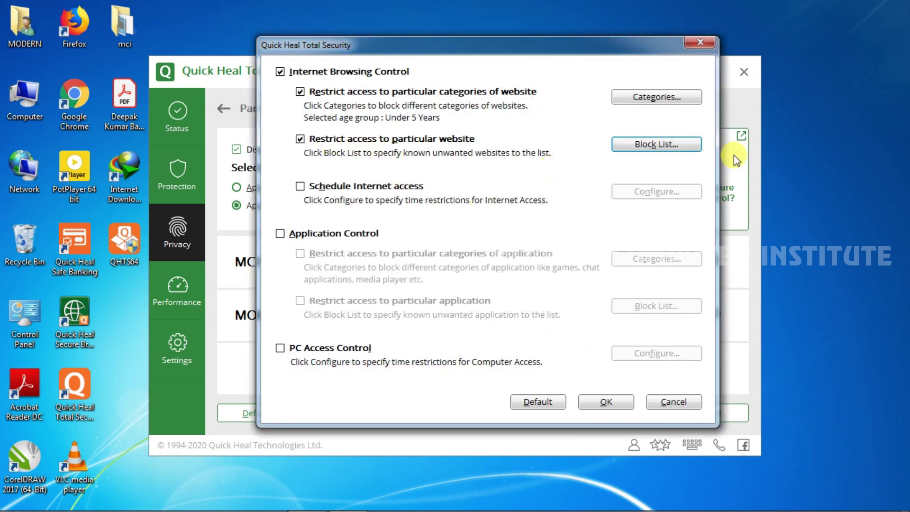
pyautogui.click(659, 144)
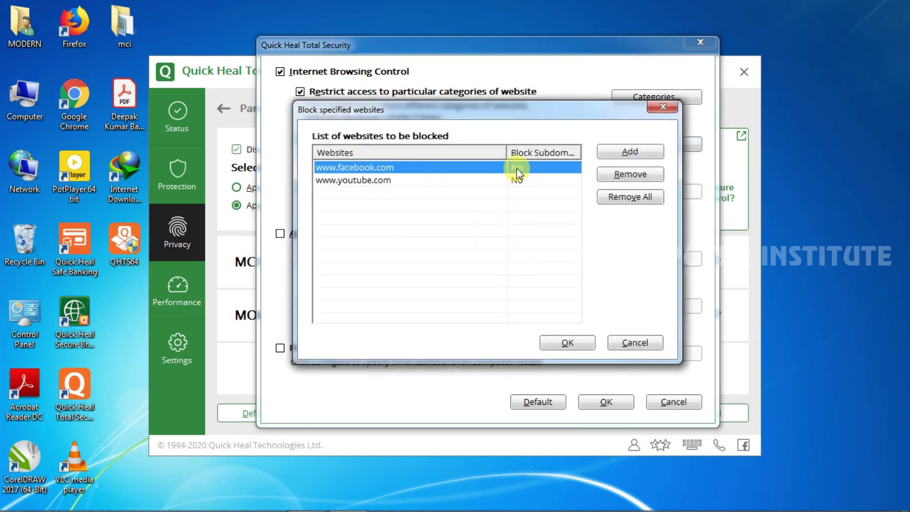
pyautogui.click(631, 174)
pyautogui.click(630, 174)
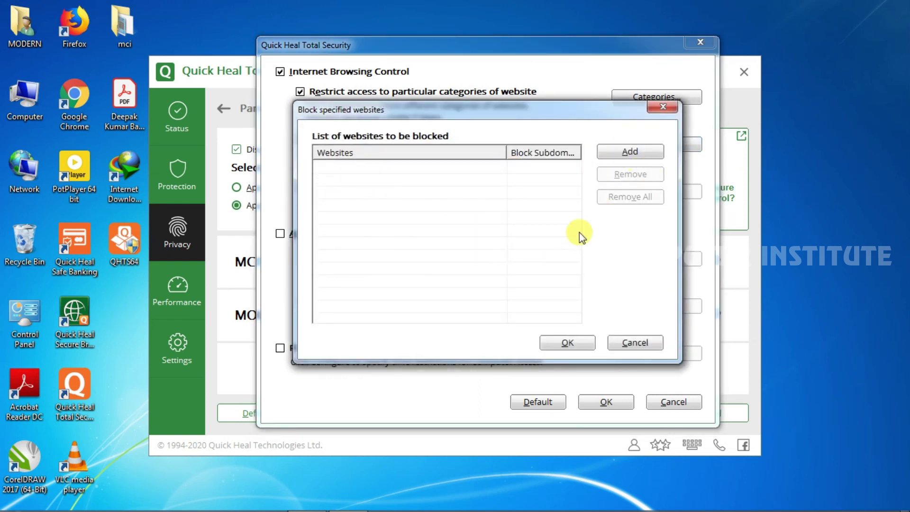
pyautogui.click(559, 345)
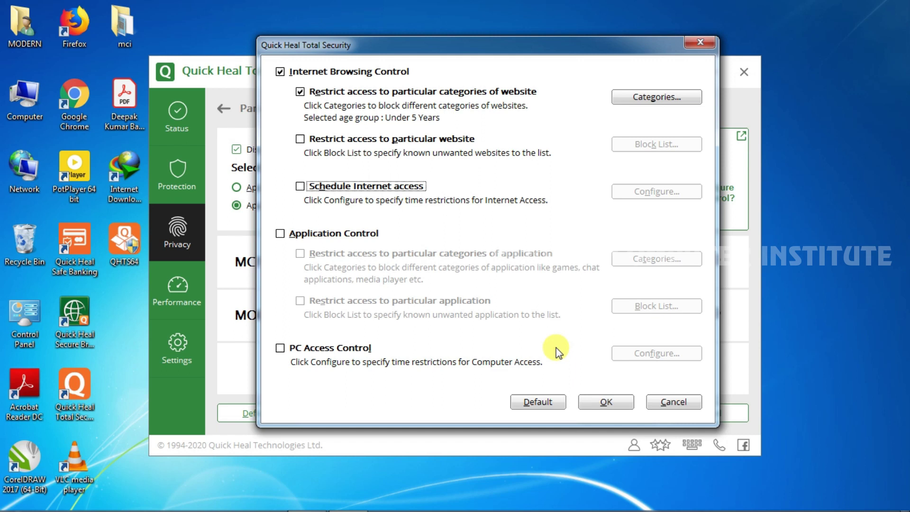
pyautogui.click(302, 93)
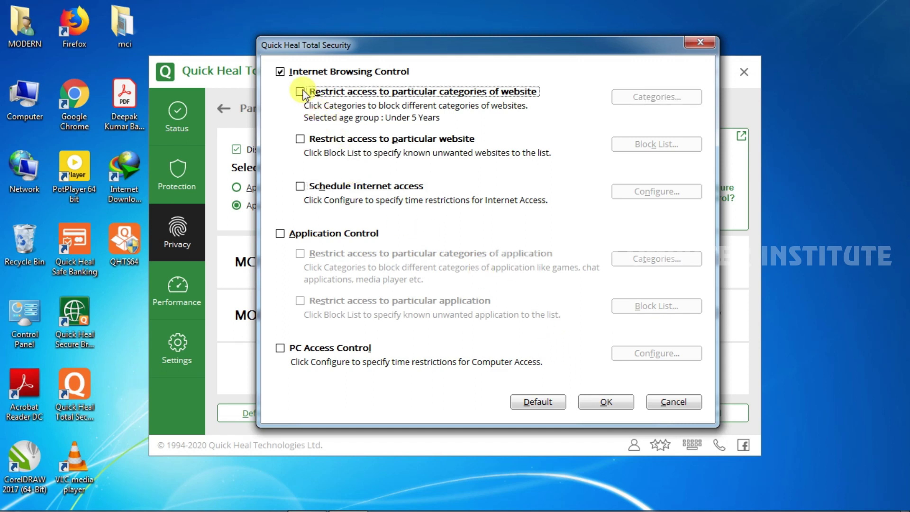
# Enable Schedule Internet access and set it to allow access to the Internet as per the schedule
pyautogui.click(300, 186)
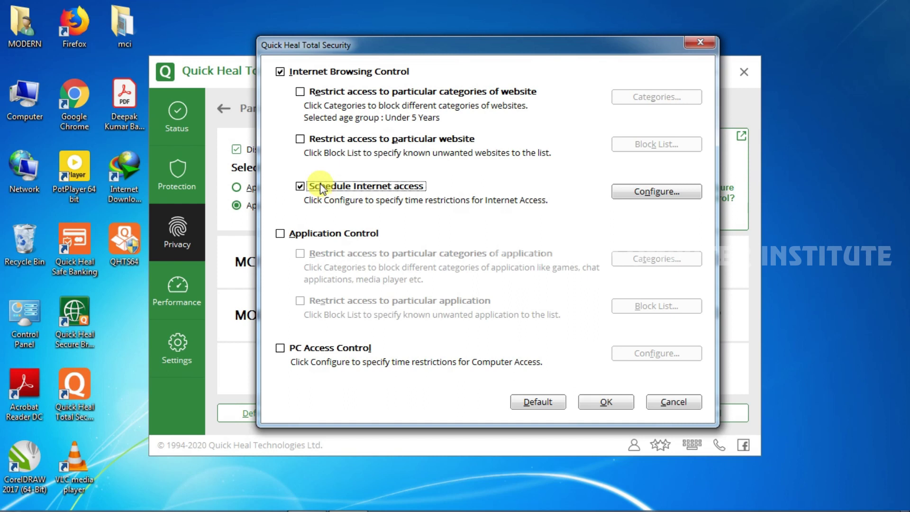
pyautogui.click(660, 192)
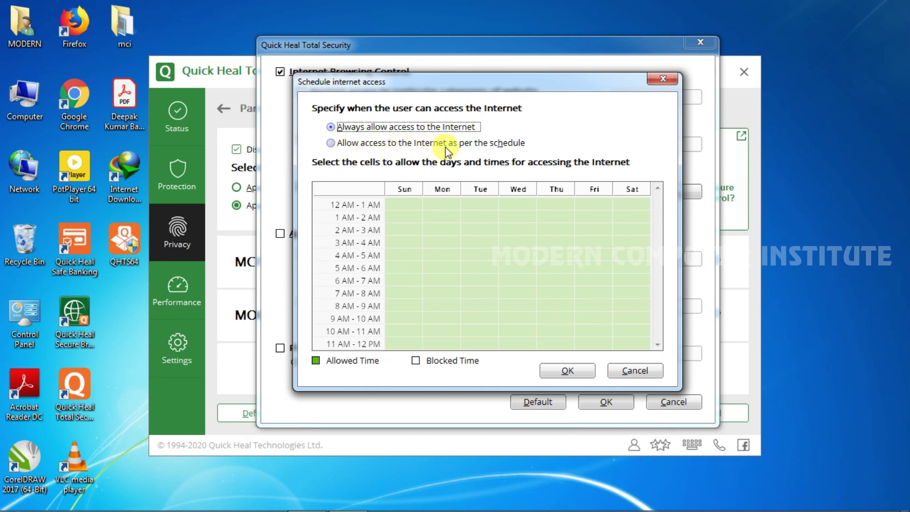
pyautogui.click(395, 142)
pyautogui.click(345, 183)
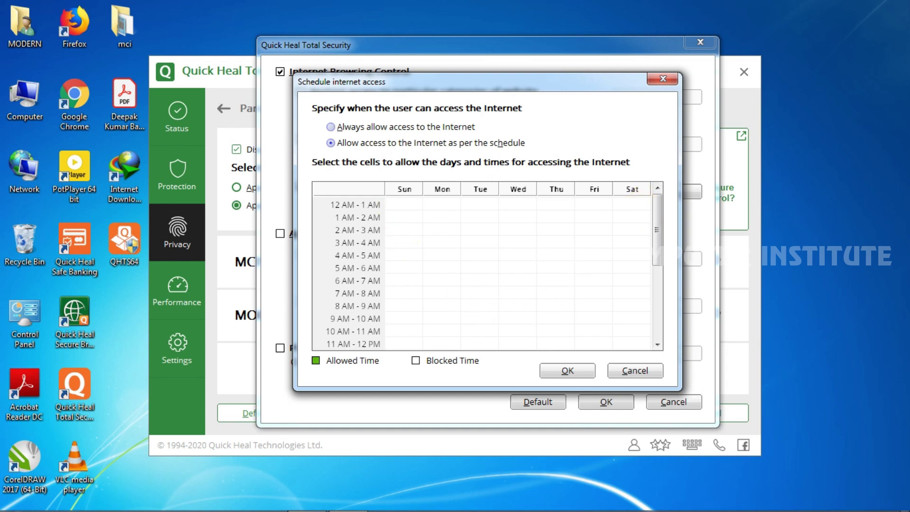
# Try allowing Internet access from 4 PM to 5 PM on Monday through Saturday in the schedule, and clear those cells again
pyautogui.moveTo(659, 260); pyautogui.dragTo(670, 331)
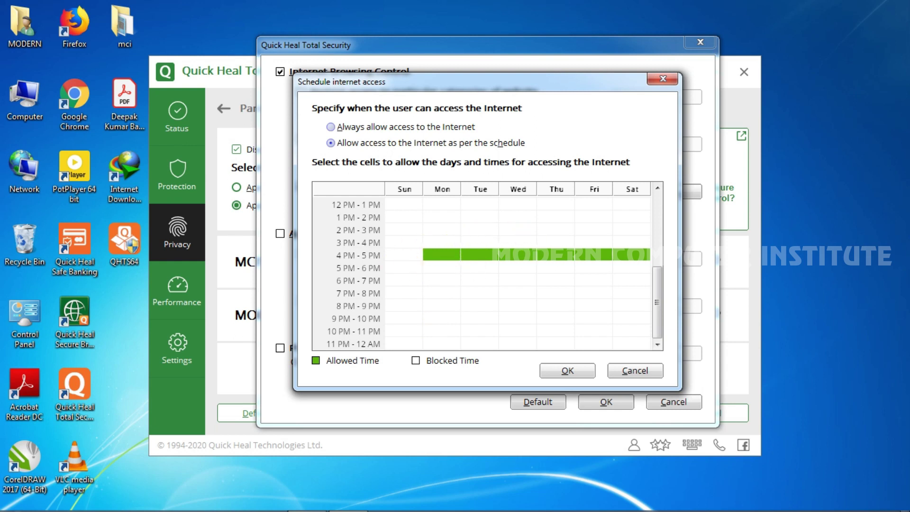
pyautogui.click(396, 258)
pyautogui.moveTo(396, 257); pyautogui.dragTo(638, 256)
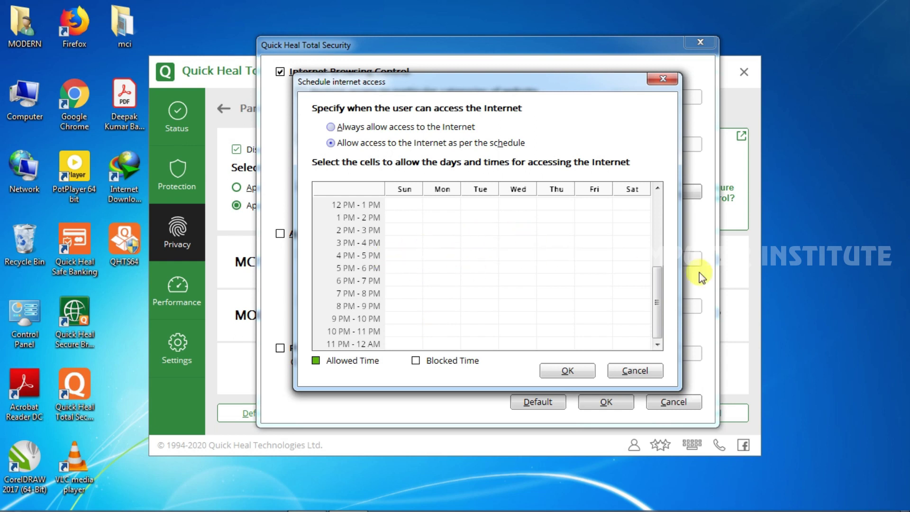
pyautogui.moveTo(662, 297); pyautogui.dragTo(654, 193)
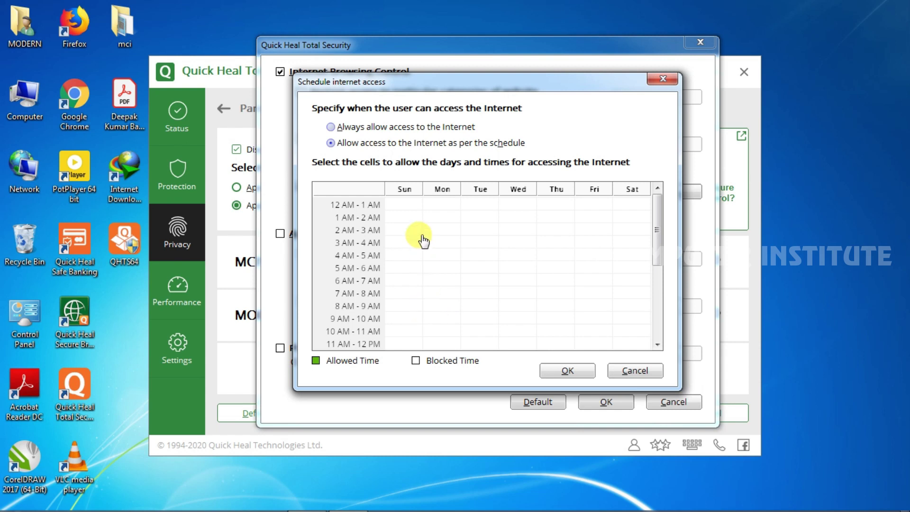
pyautogui.click(479, 218)
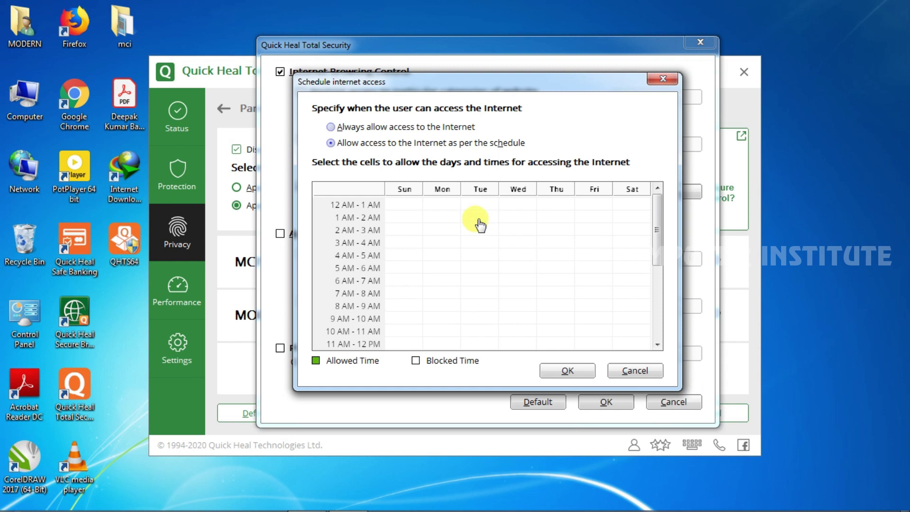
# Allow Internet access from 10 AM to 12 PM on every day of the week in the schedule
pyautogui.click(413, 230)
pyautogui.click(415, 231)
pyautogui.click(353, 331)
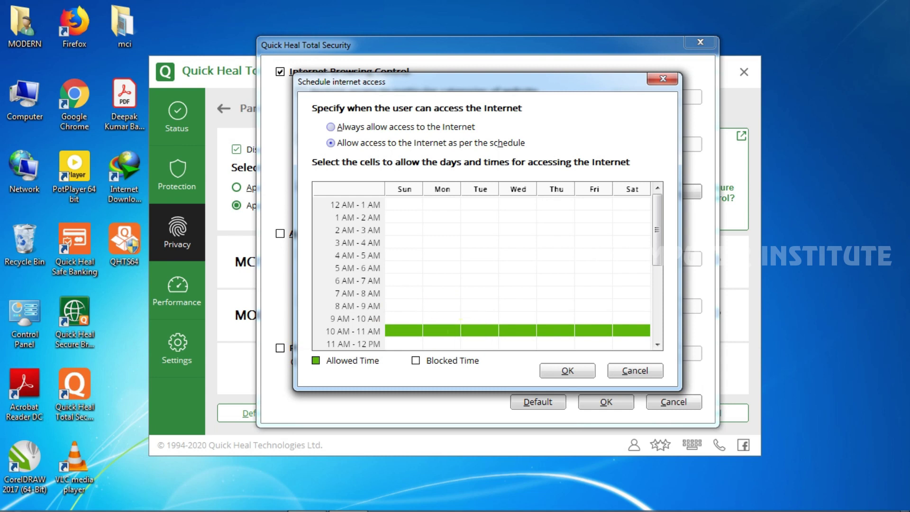
pyautogui.click(357, 344)
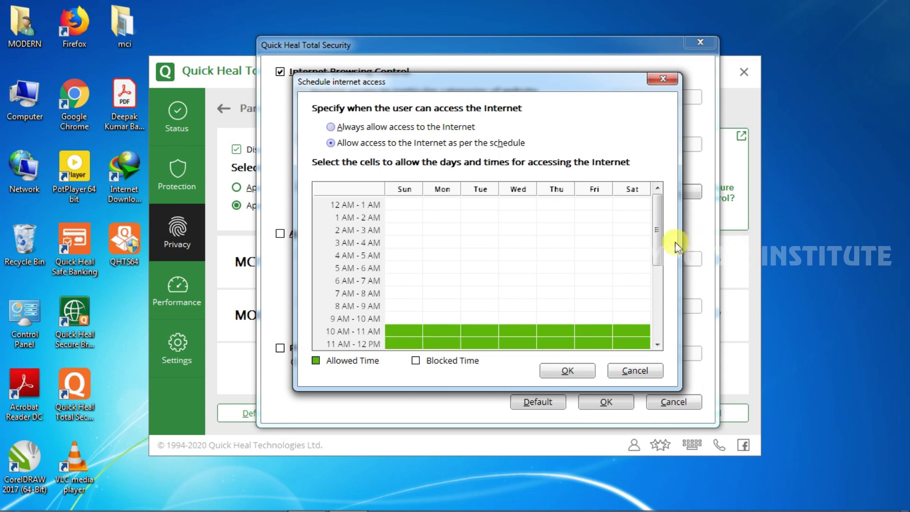
# Block the 11 AM - 12 PM slot on Tuesday and Wednesday and save the Internet access schedule
pyautogui.moveTo(659, 234); pyautogui.dragTo(660, 254)
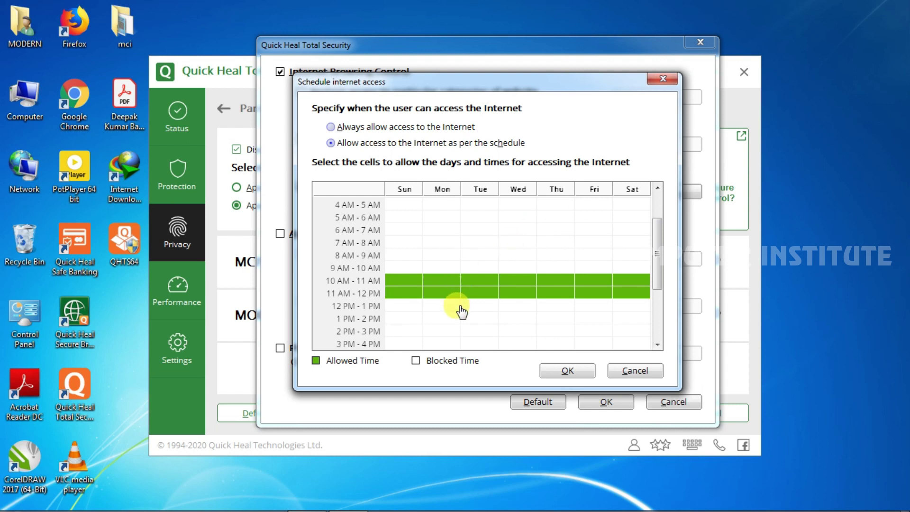
pyautogui.click(482, 293)
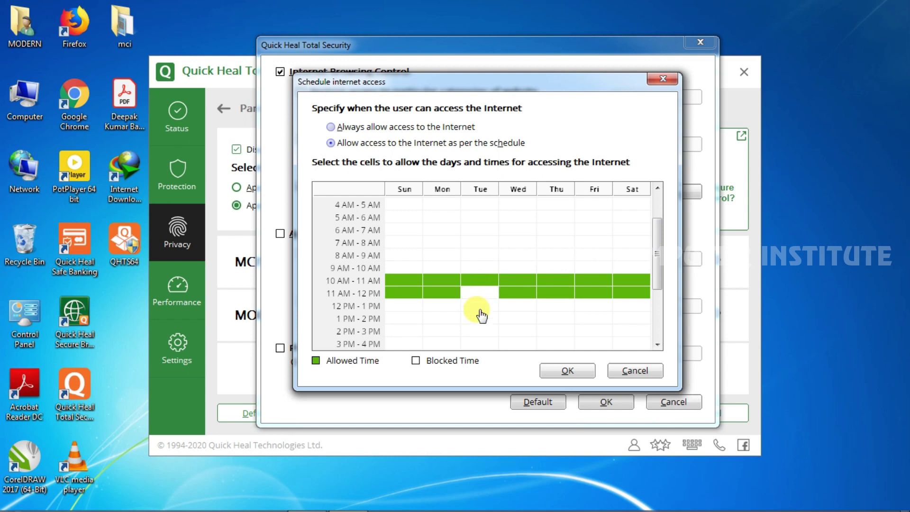
pyautogui.click(526, 296)
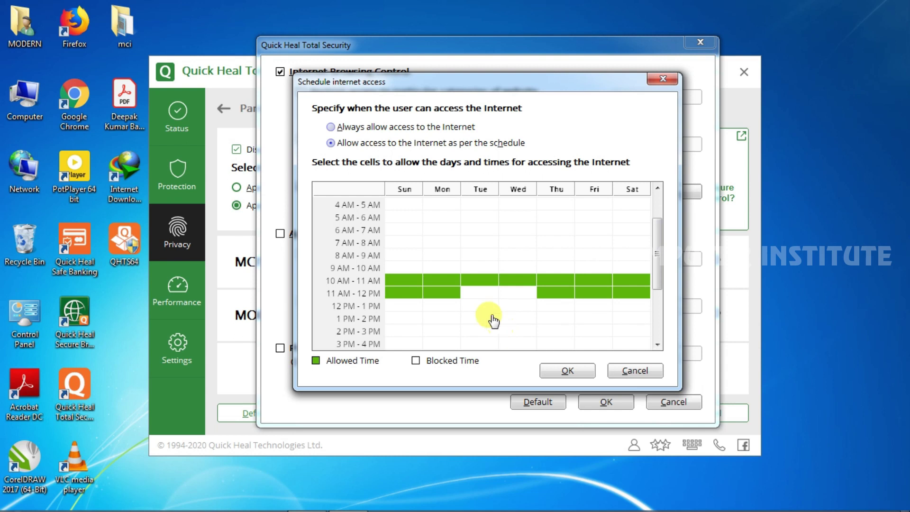
pyautogui.click(565, 369)
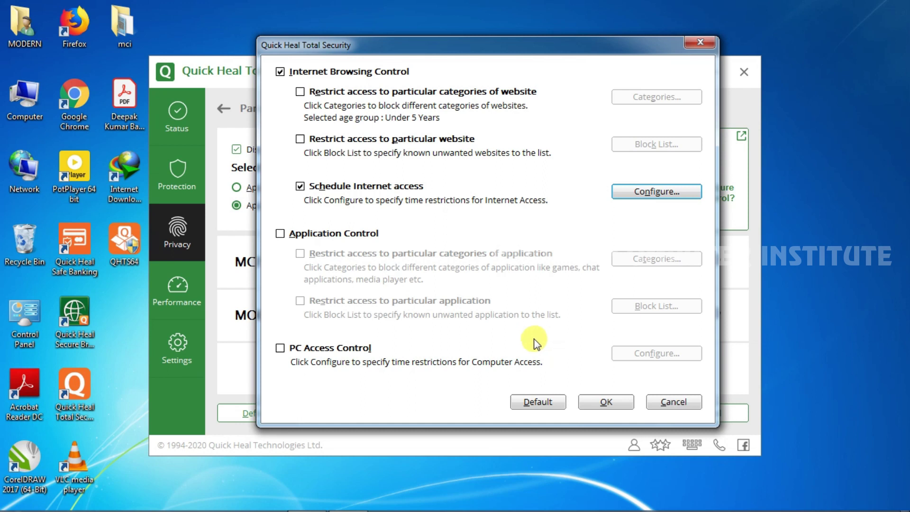
# Reopen the Internet access schedule, allow 5 PM - 6 PM on all days, and save it
pyautogui.click(635, 194)
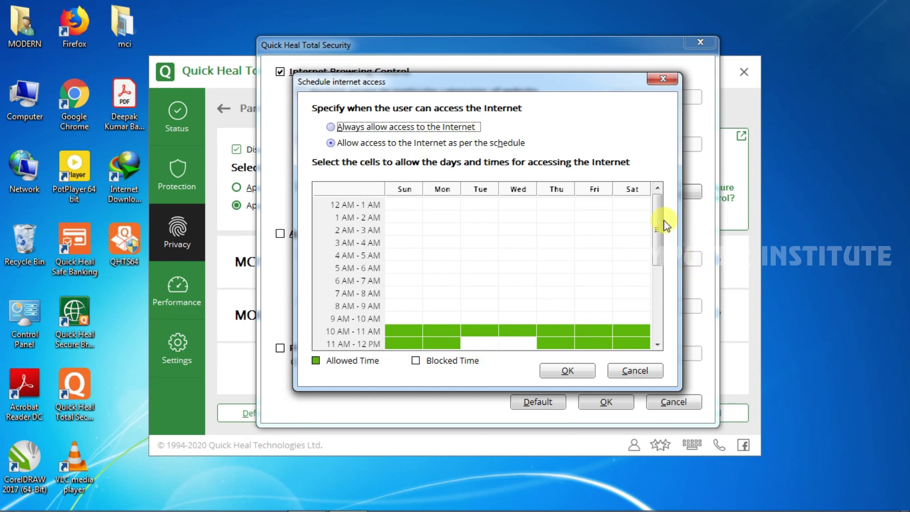
pyautogui.moveTo(656, 215); pyautogui.dragTo(670, 291)
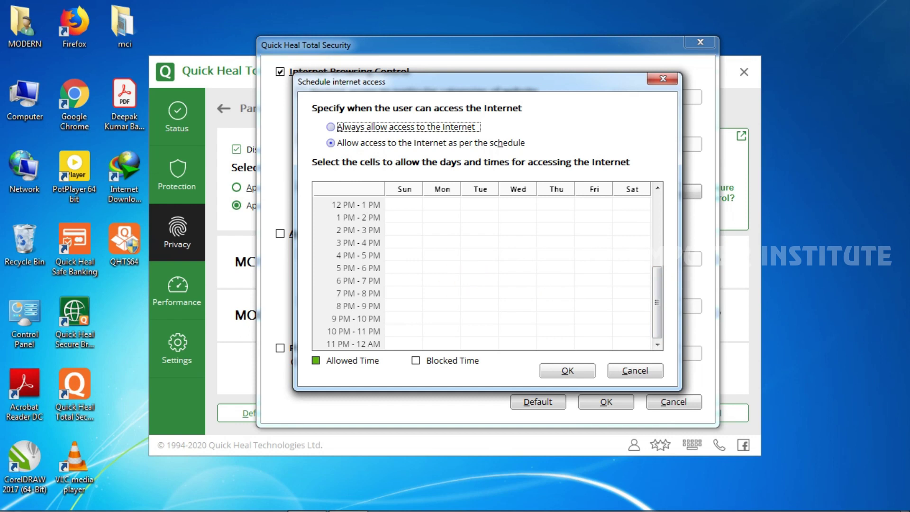
pyautogui.click(358, 268)
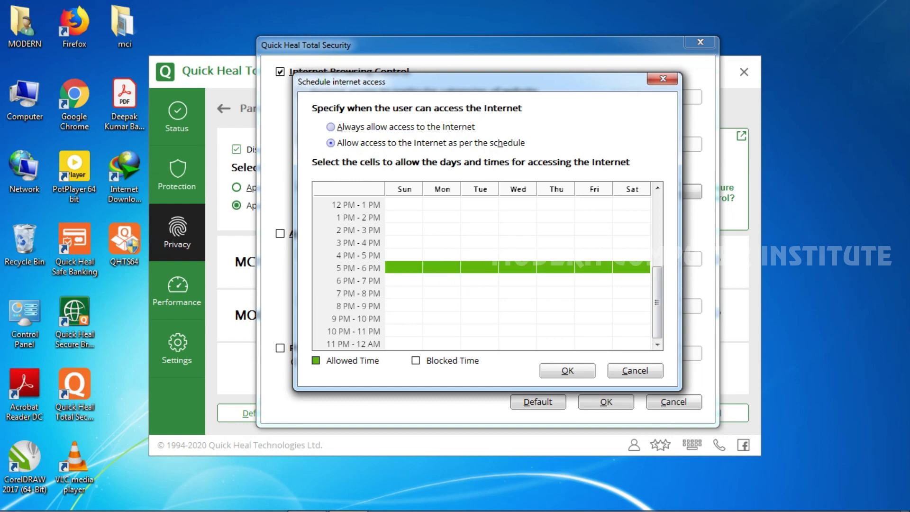
pyautogui.click(559, 372)
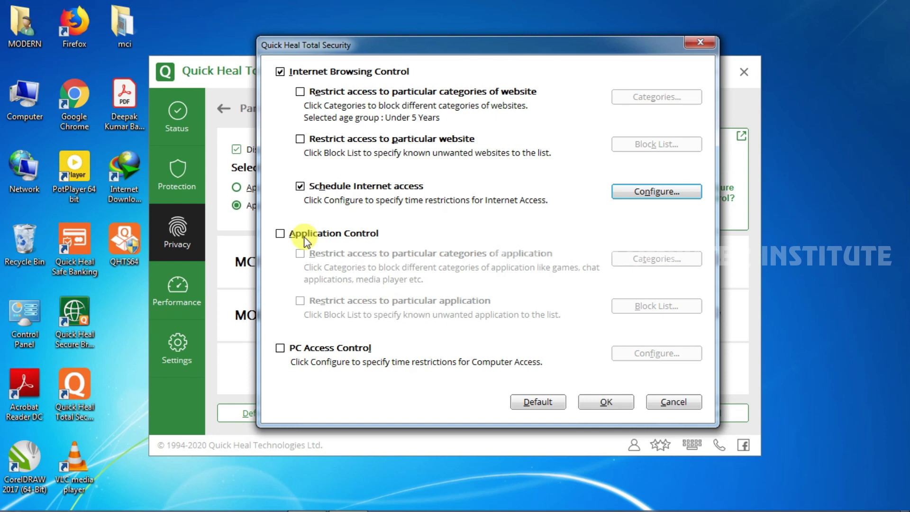
# Enable Application Control with restriction of particular application categories, and switch the access right for Web Browsers from allowed to denied
pyautogui.click(280, 233)
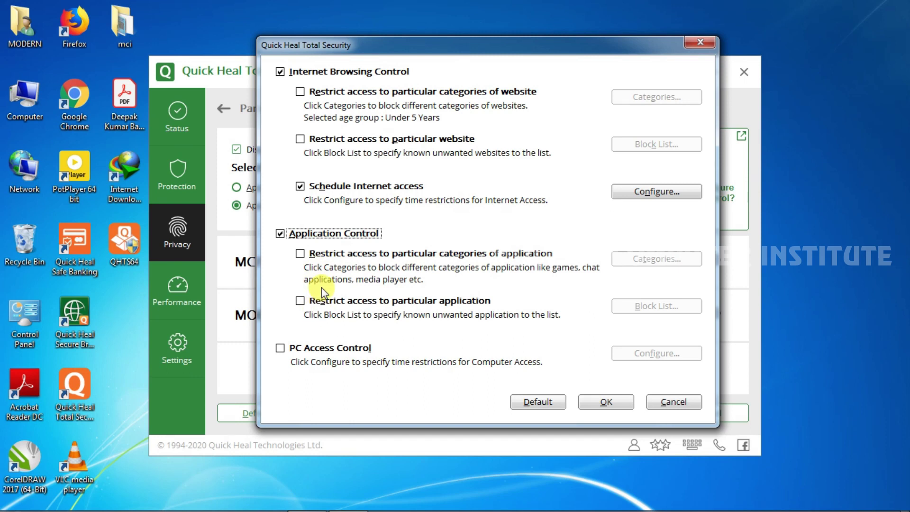
pyautogui.click(298, 255)
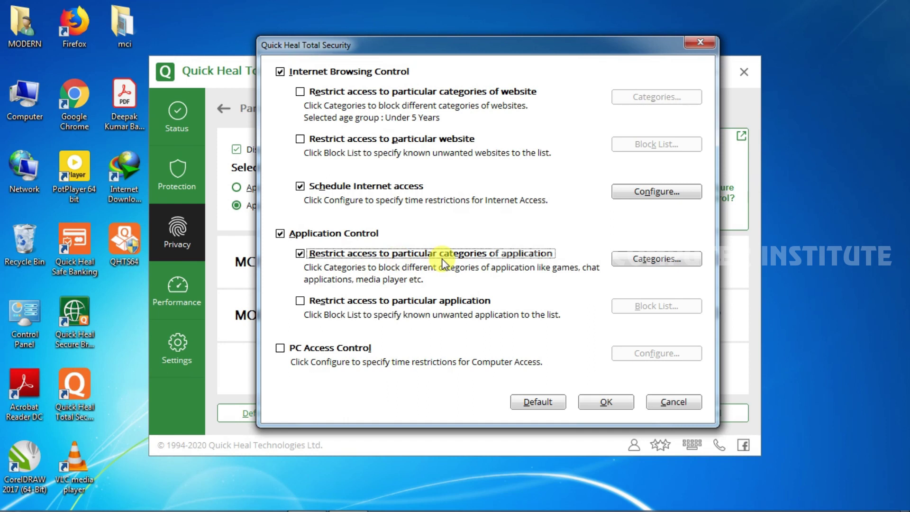
pyautogui.click(654, 266)
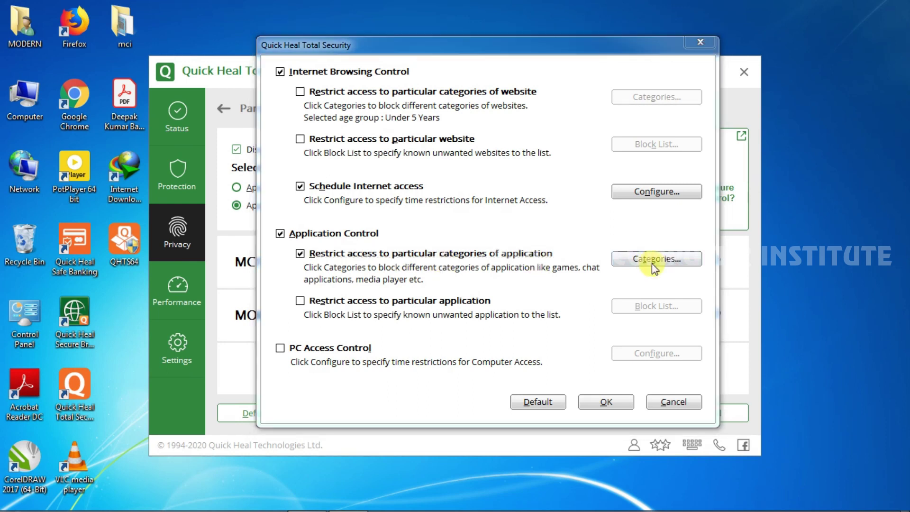
pyautogui.moveTo(698, 116); pyautogui.dragTo(693, 98)
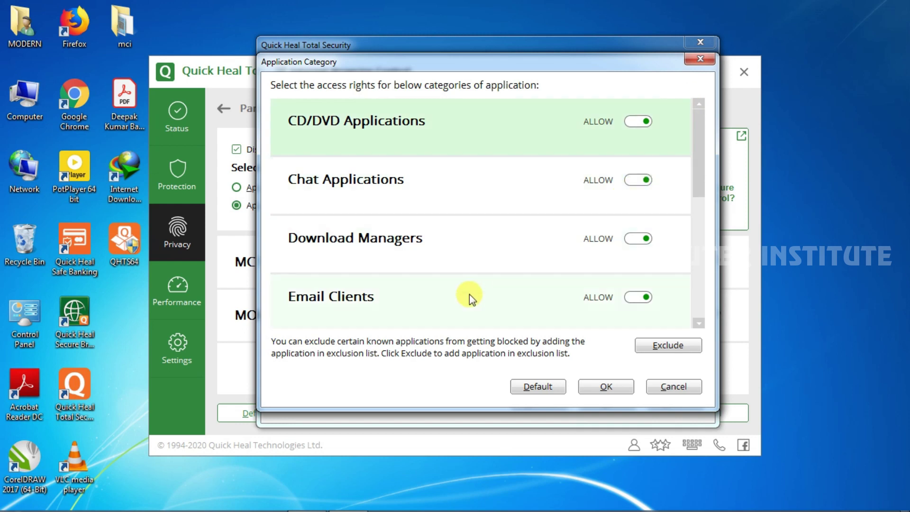
pyautogui.moveTo(701, 138); pyautogui.dragTo(713, 263)
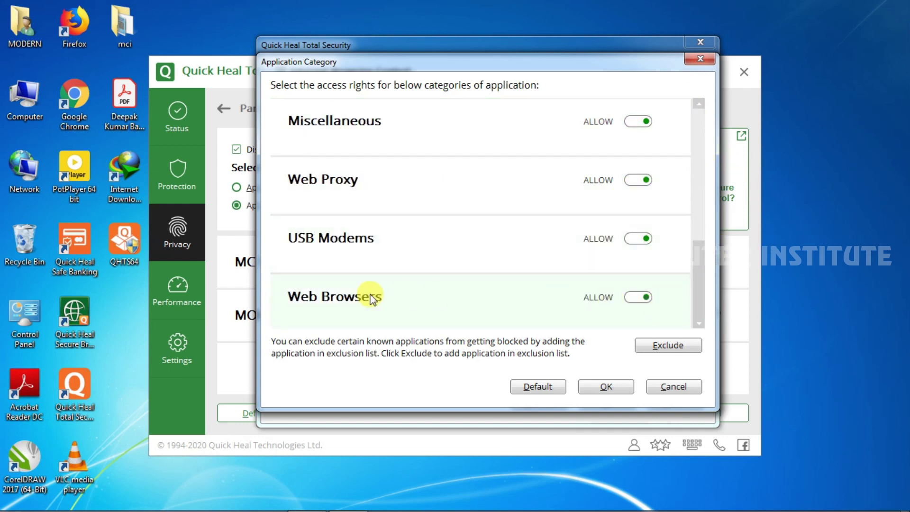
pyautogui.click(633, 298)
pyautogui.click(607, 387)
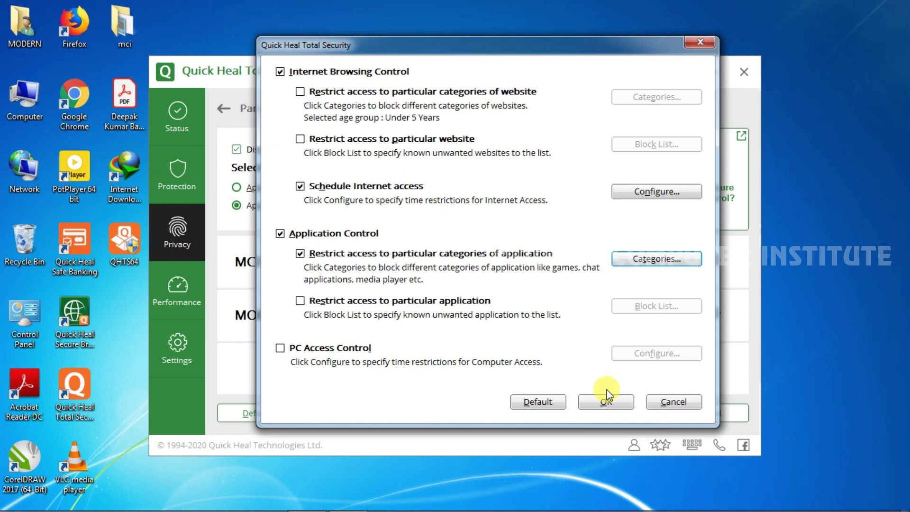
# Set the Web Browsers application category back to allowed and turn off the application category restriction
pyautogui.click(654, 259)
pyautogui.moveTo(701, 198); pyautogui.dragTo(709, 322)
pyautogui.click(638, 298)
pyautogui.click(605, 387)
pyautogui.click(300, 254)
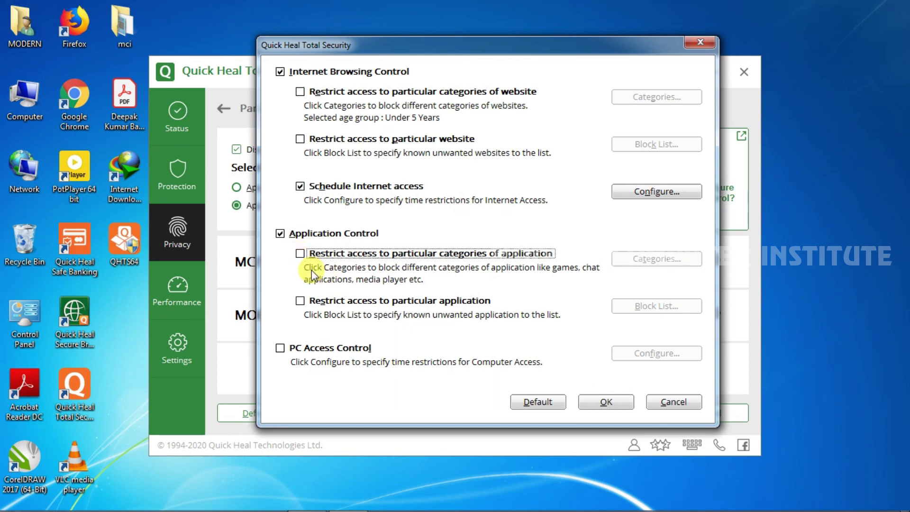
# Enable restricting access to particular applications and browse for a block list entry in Program Files > Adobe > Adobe Photoshop CC 2018
pyautogui.click(301, 301)
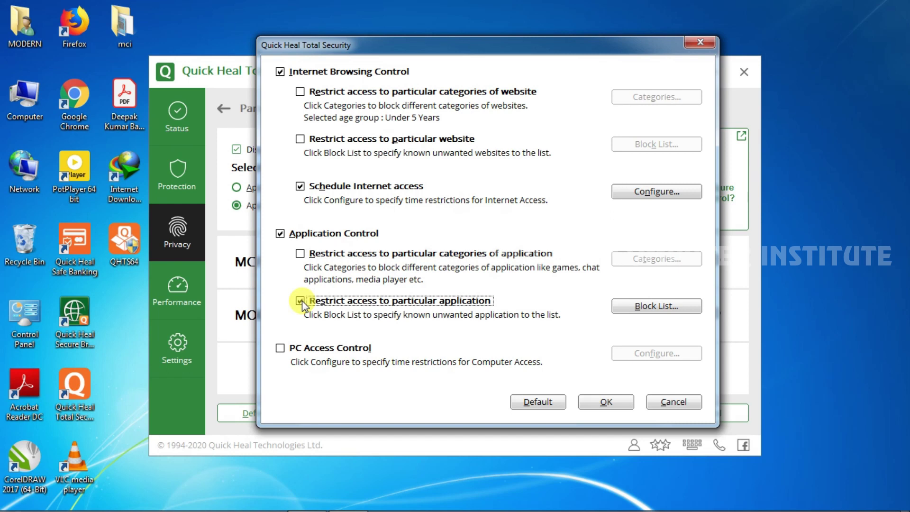
pyautogui.click(633, 305)
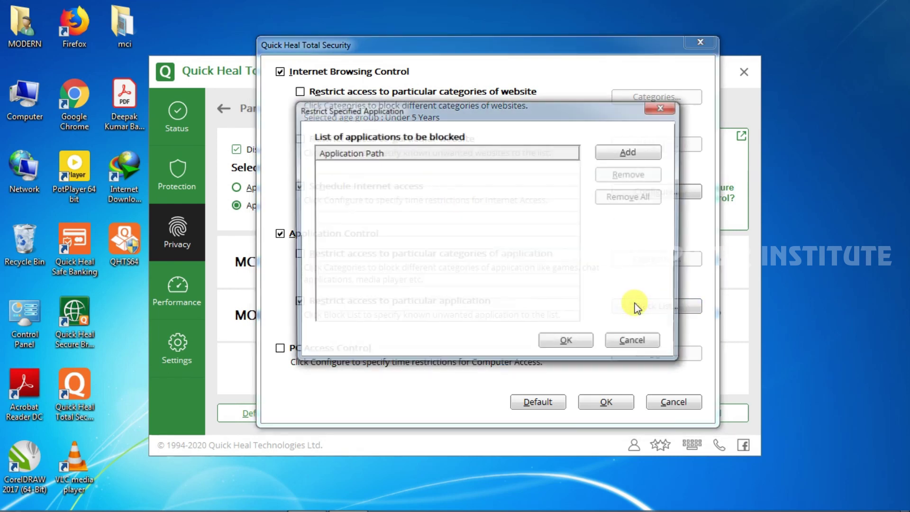
pyautogui.click(632, 152)
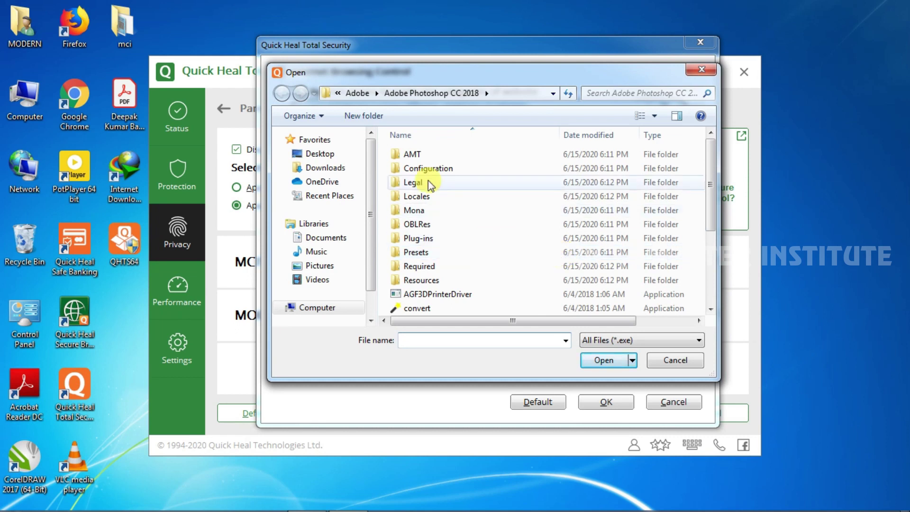
pyautogui.click(351, 93)
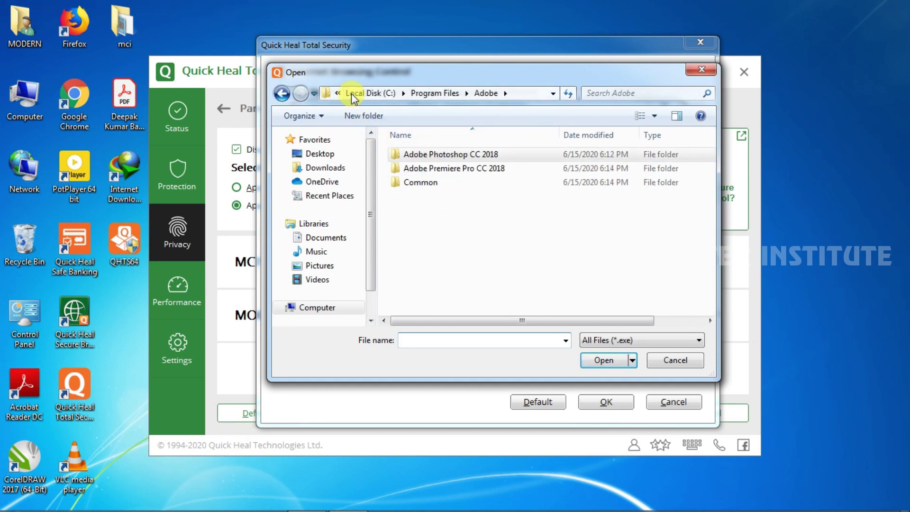
pyautogui.click(432, 94)
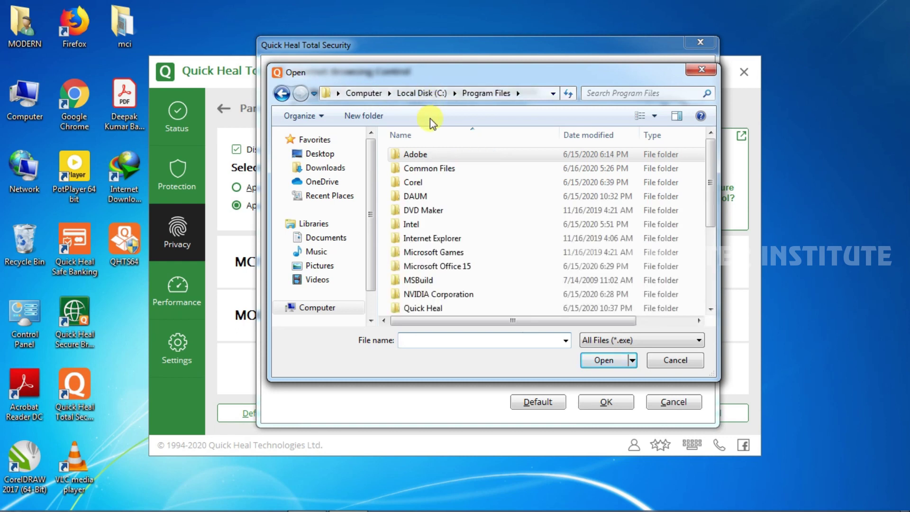
pyautogui.moveTo(706, 177)
pyautogui.mouseDown()
pyautogui.moveTo(717, 275)
pyautogui.moveTo(699, 169)
pyautogui.mouseUp()
pyautogui.doubleClick(424, 154)
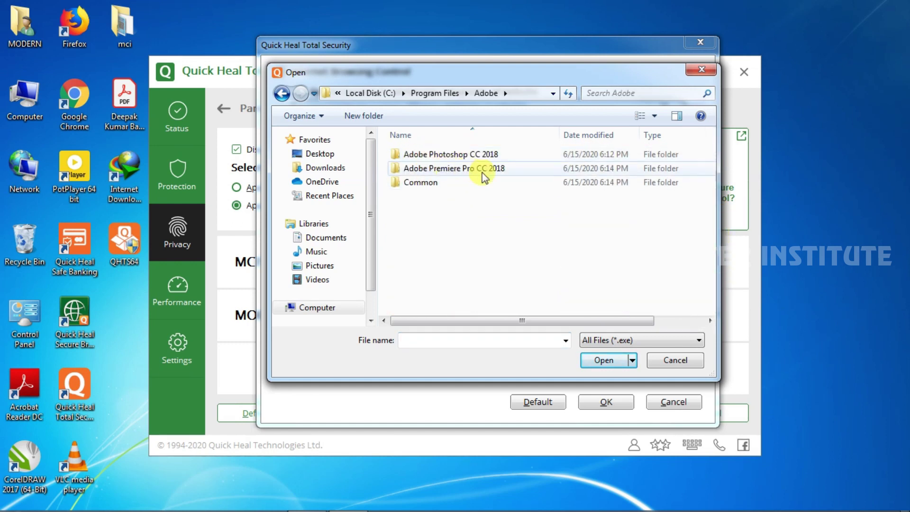
pyautogui.doubleClick(480, 153)
# Add AGF3DPrinterDriver to the list of blocked applications and confirm the user's Parental Control settings
pyautogui.scroll(-3, 516, 278)
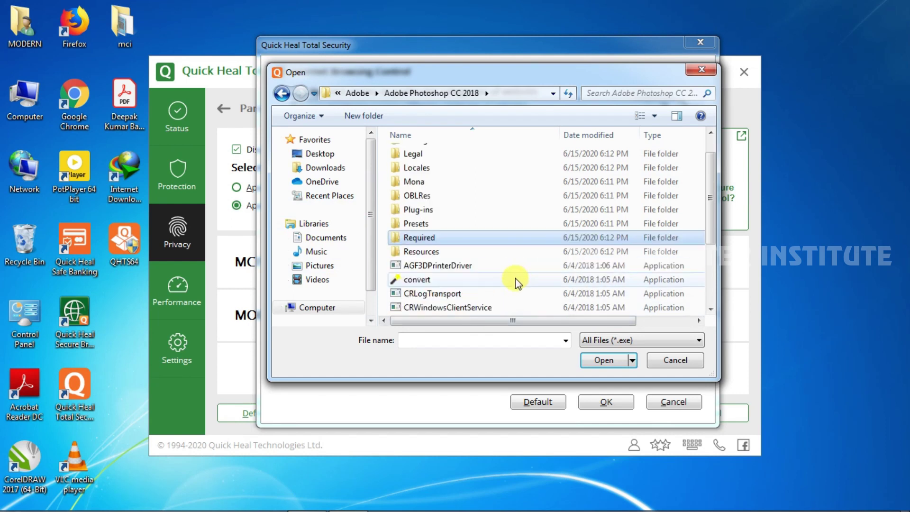
pyautogui.click(450, 265)
pyautogui.click(625, 360)
pyautogui.click(573, 345)
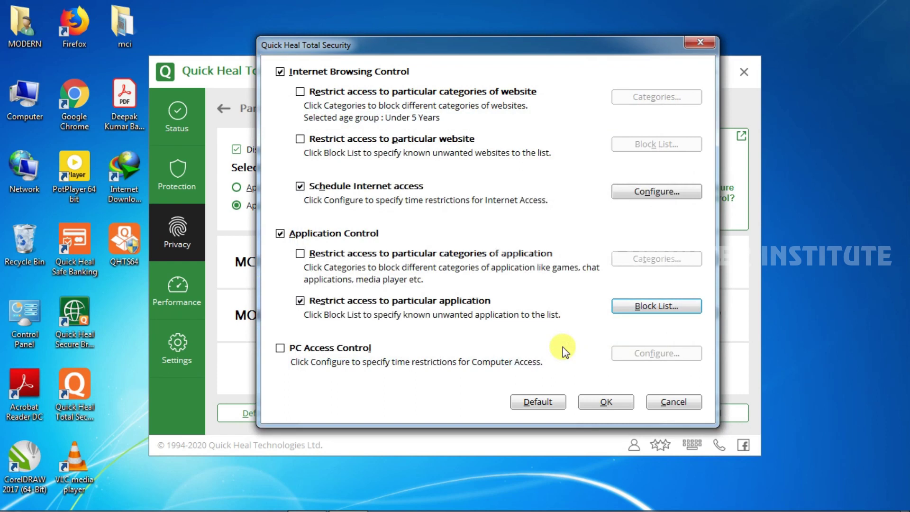
pyautogui.click(592, 402)
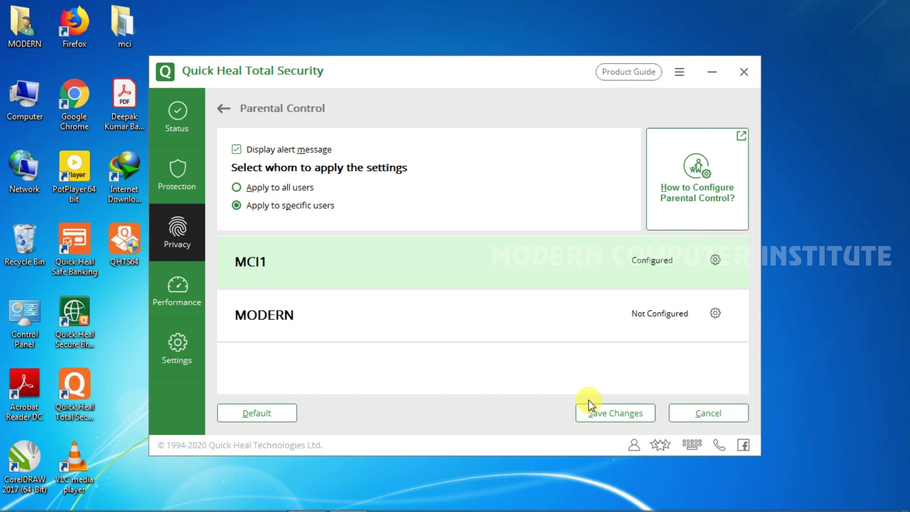
# Reopen the settings of user MCI1 and turn off the particular application restriction and Application Control
pyautogui.click(716, 260)
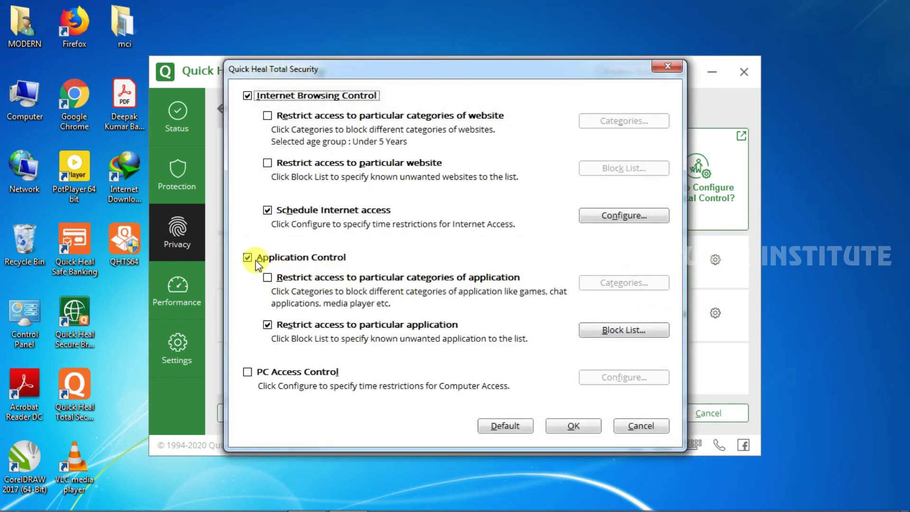
pyautogui.click(267, 324)
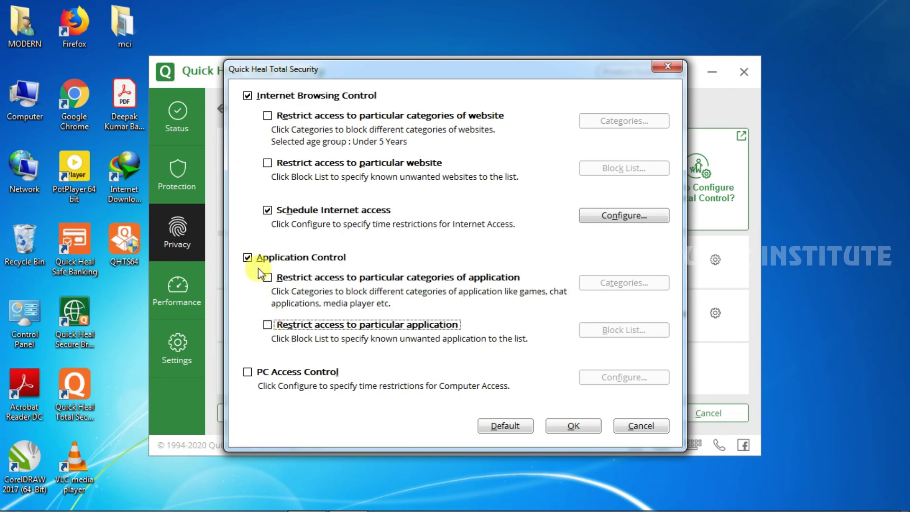
pyautogui.click(249, 259)
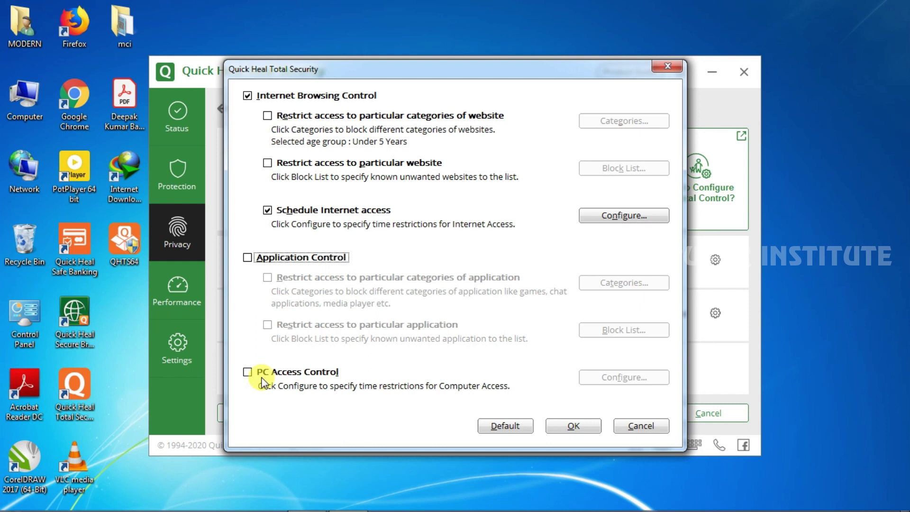
# Enable PC Access Control, allow PC access as per the schedule, and select the 2 Hours daily access time limit for all days
pyautogui.click(248, 373)
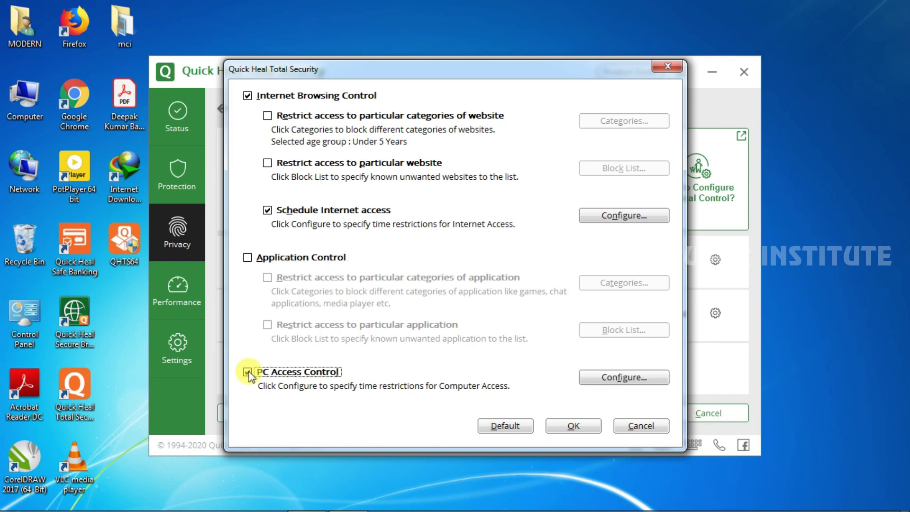
pyautogui.click(624, 377)
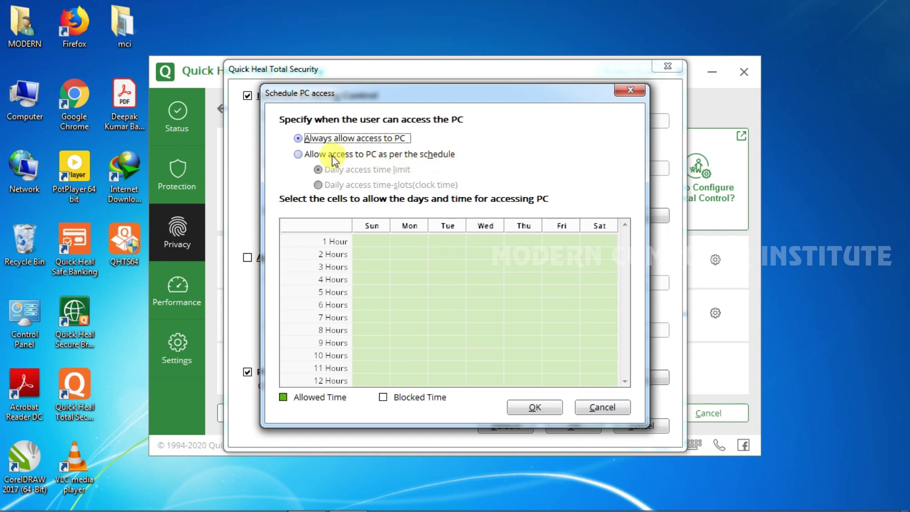
pyautogui.click(299, 154)
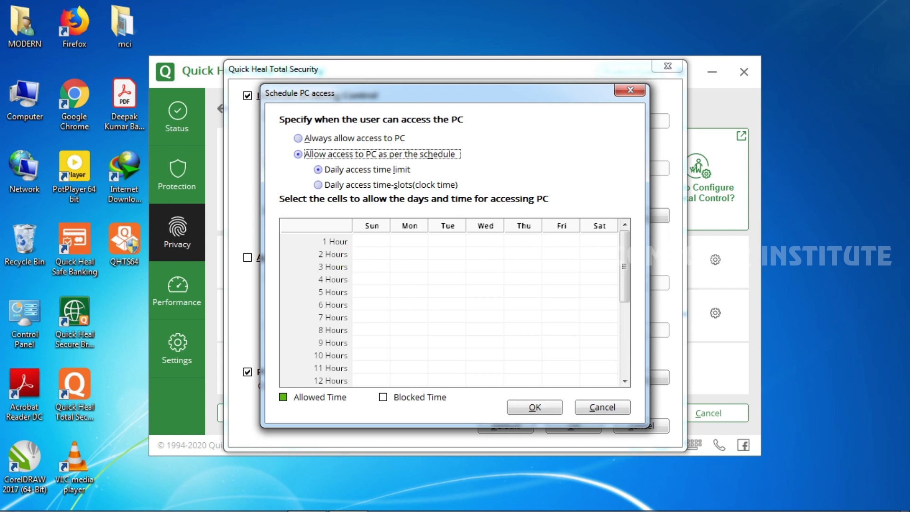
pyautogui.click(334, 255)
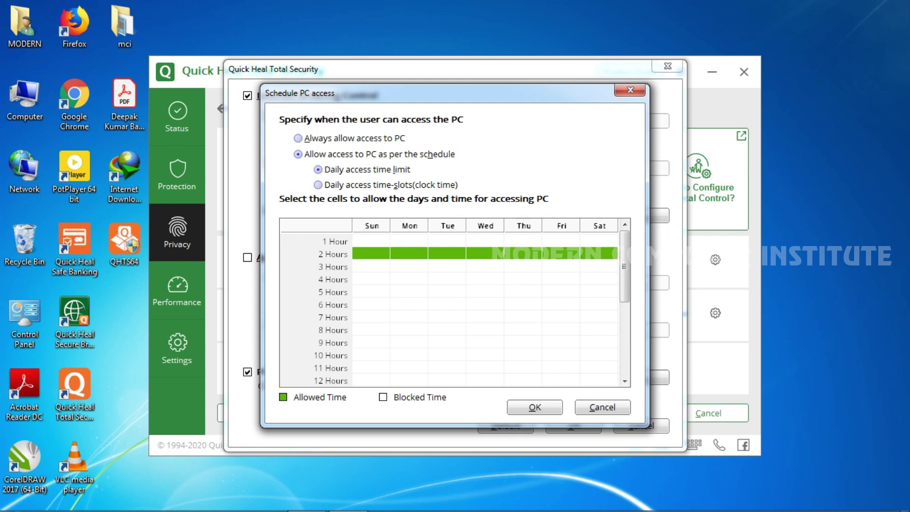
# Switch PC access to daily time-slots, allow 8 AM to 10 AM on all days, and save the Parental Control changes
pyautogui.click(318, 184)
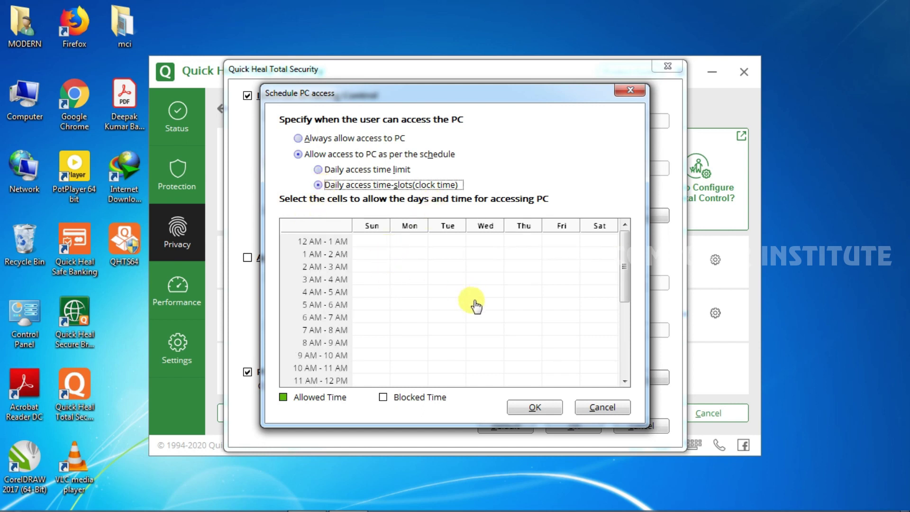
pyautogui.moveTo(625, 285); pyautogui.dragTo(629, 323)
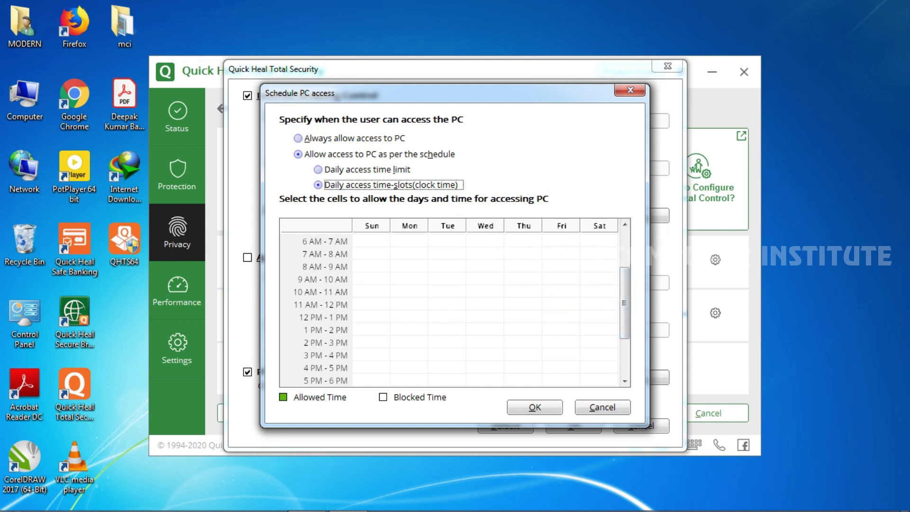
pyautogui.click(326, 279)
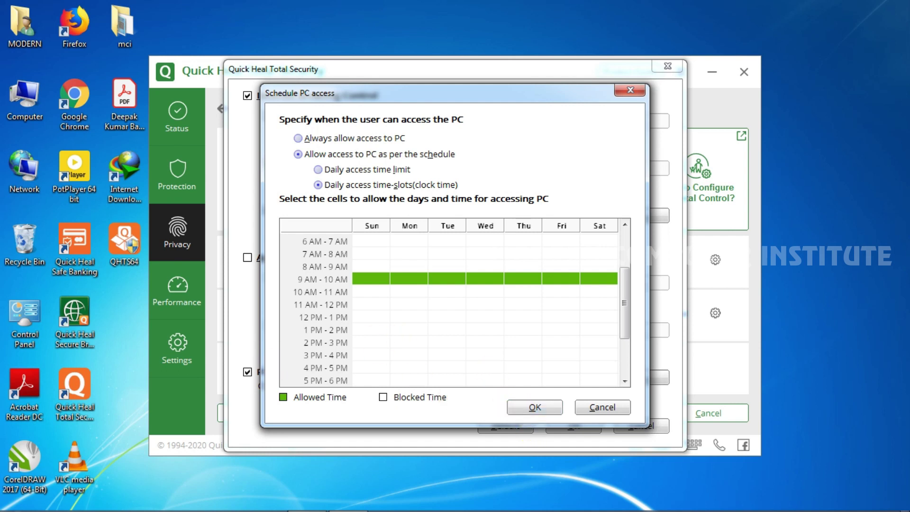
pyautogui.click(325, 267)
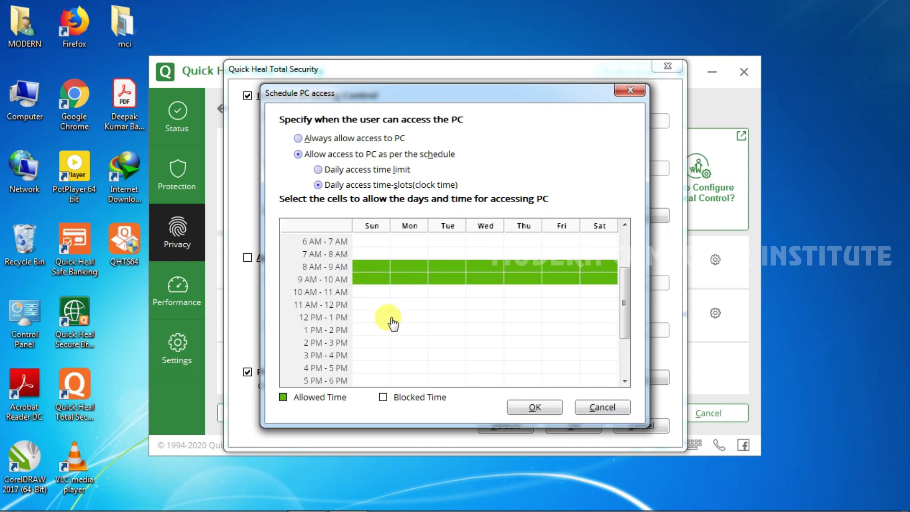
pyautogui.click(534, 407)
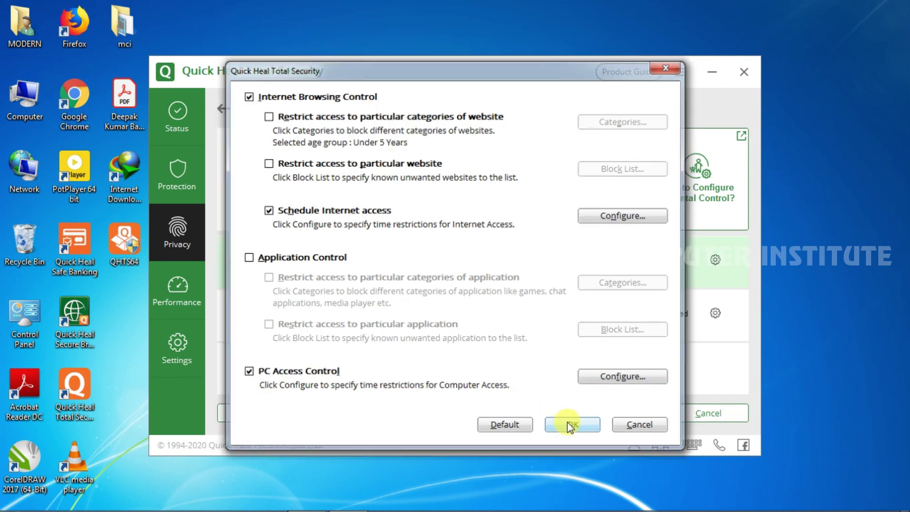
pyautogui.click(570, 426)
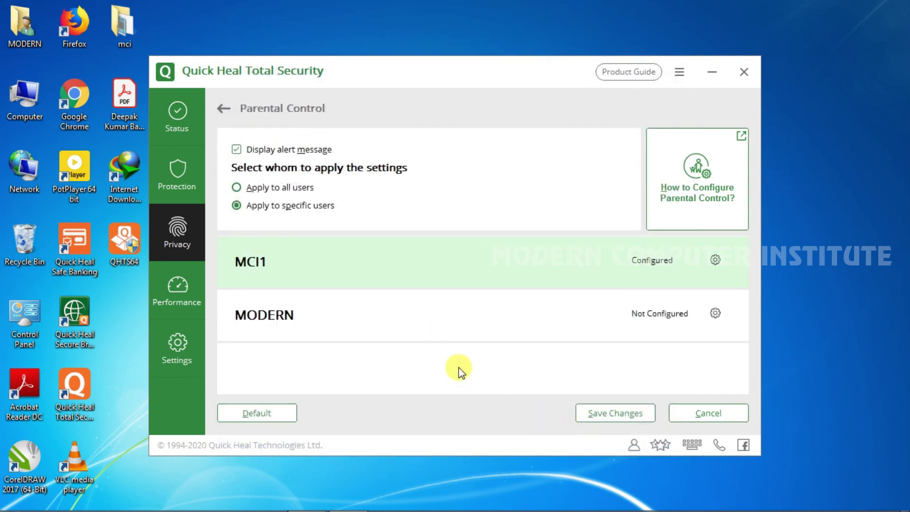
pyautogui.click(601, 415)
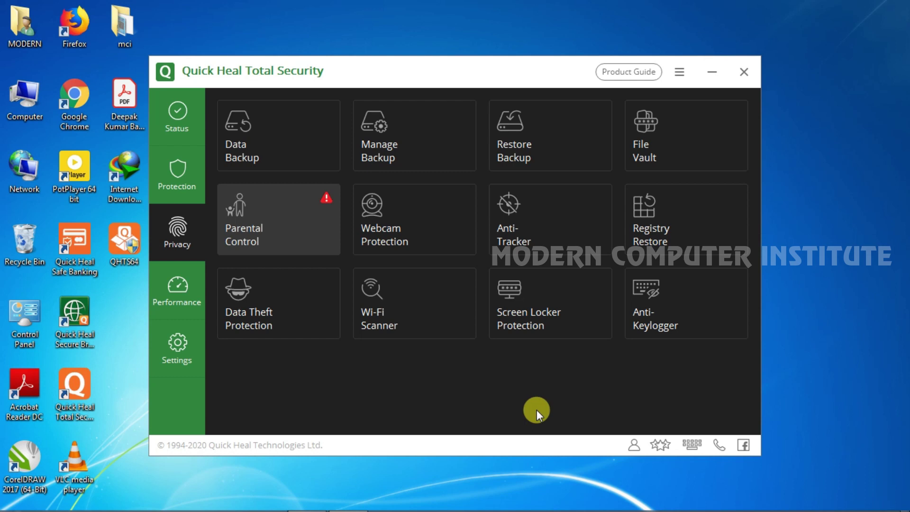
# Turn on Password Protection for the product settings, enter and confirm the password, and save the changes
pyautogui.click(176, 356)
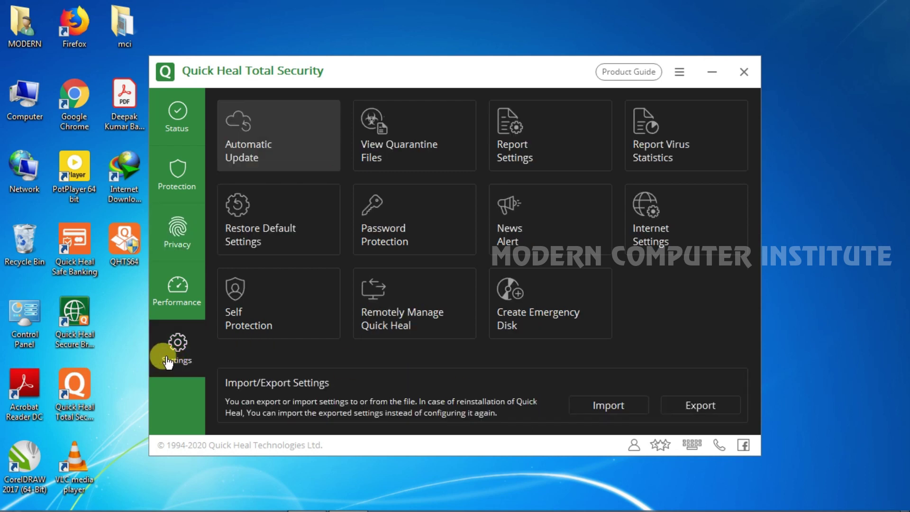
pyautogui.click(393, 233)
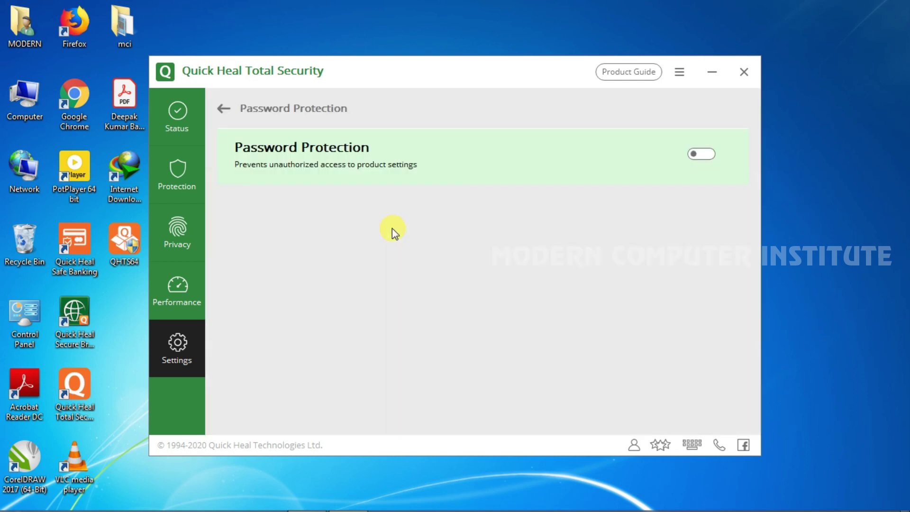
pyautogui.click(702, 156)
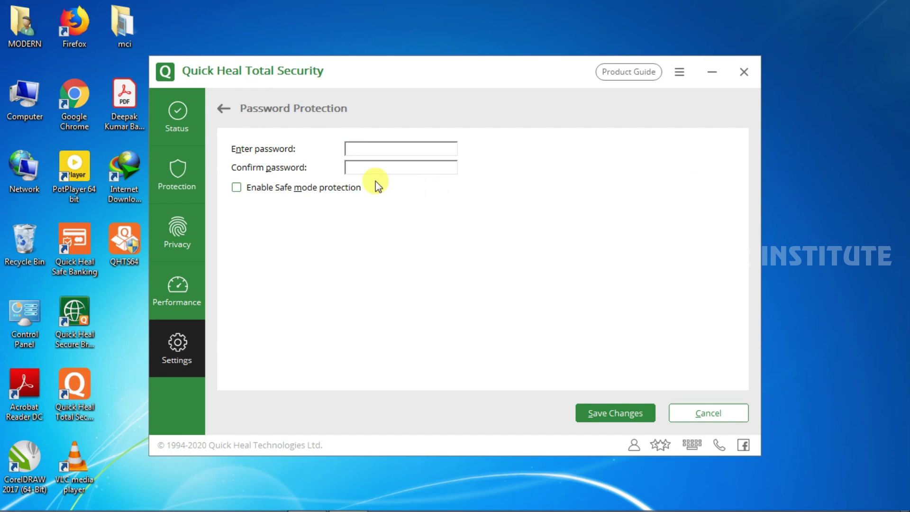
pyautogui.write('******')
pyautogui.press('Tab')
pyautogui.write('******')
pyautogui.click(590, 412)
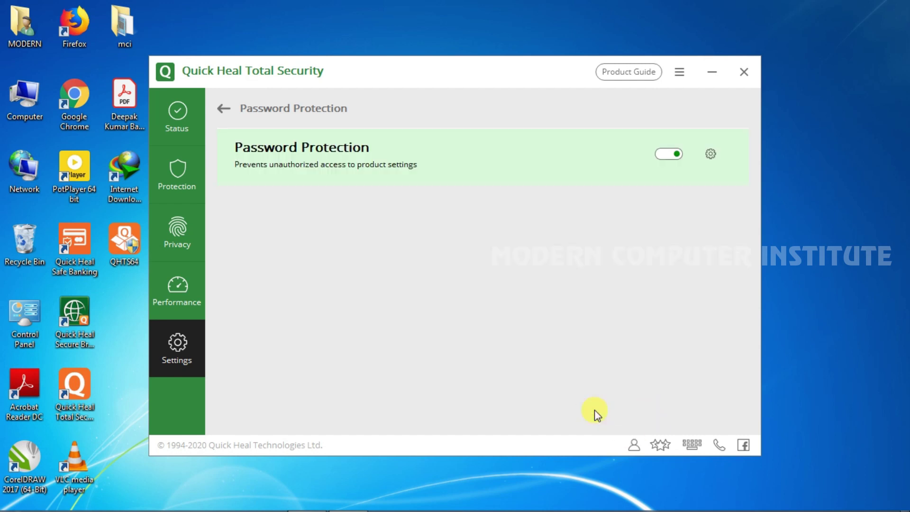
# Close and relaunch Quick Heal Total Security, then open Parental Control by entering the protection password
pyautogui.click(744, 72)
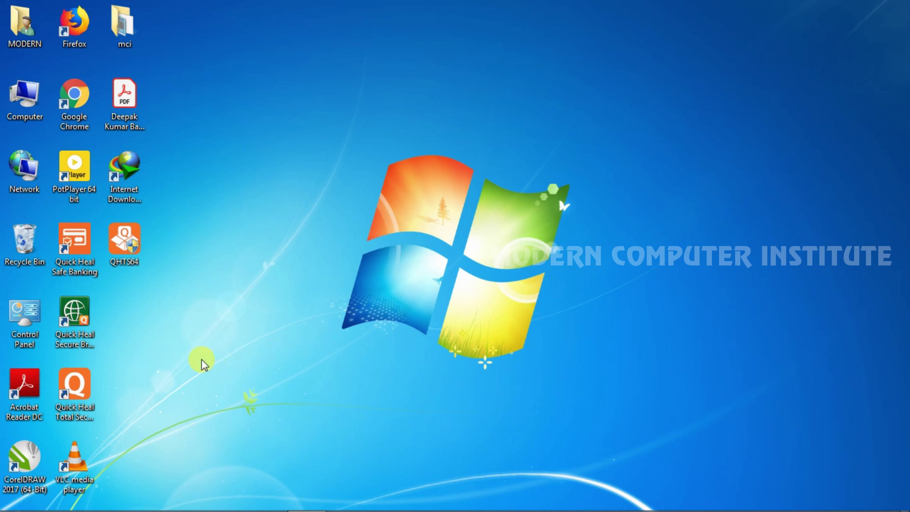
pyautogui.doubleClick(76, 369)
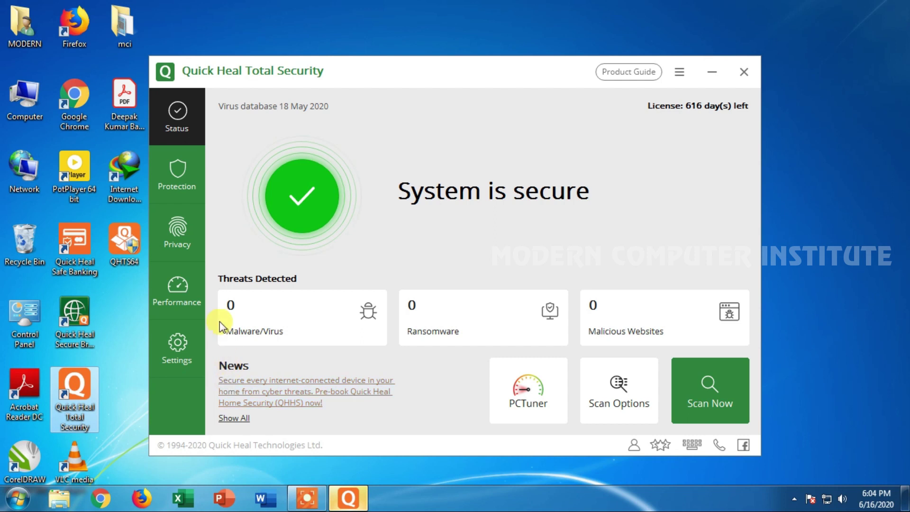
pyautogui.click(177, 232)
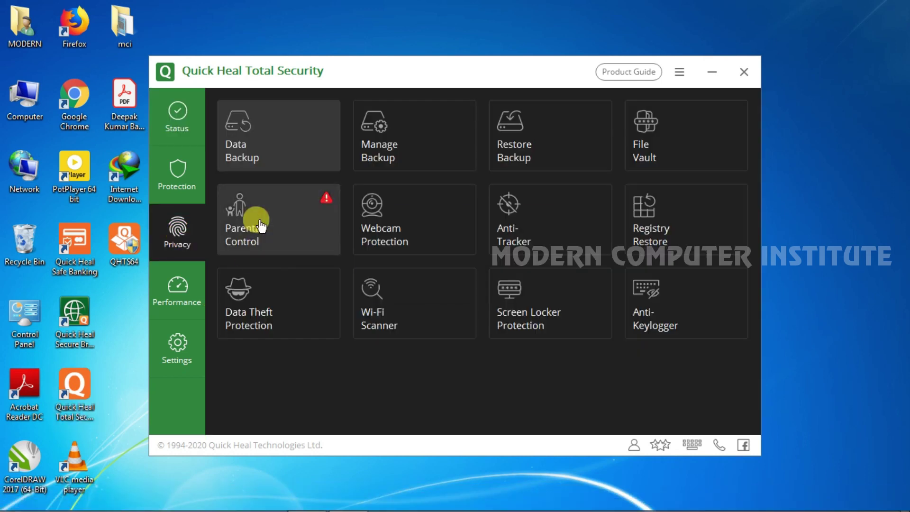
pyautogui.click(261, 226)
pyautogui.moveTo(434, 211); pyautogui.dragTo(441, 199)
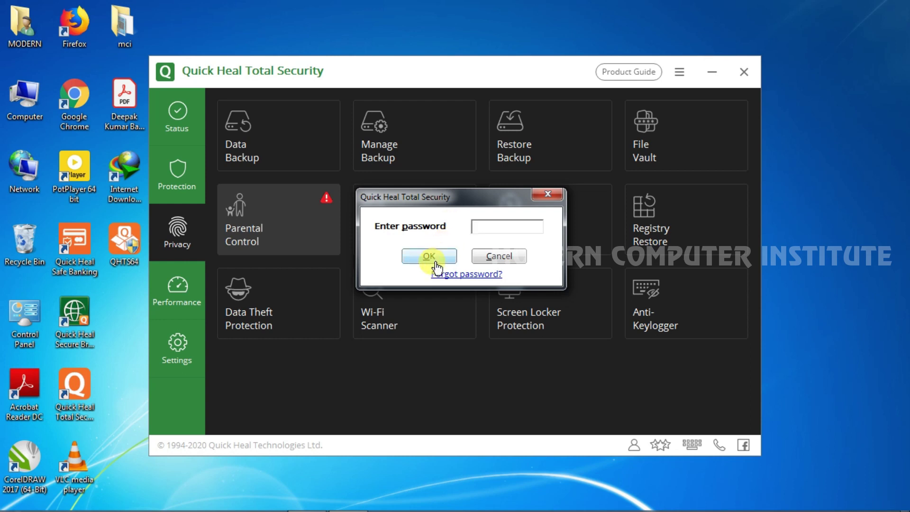
pyautogui.write('******')
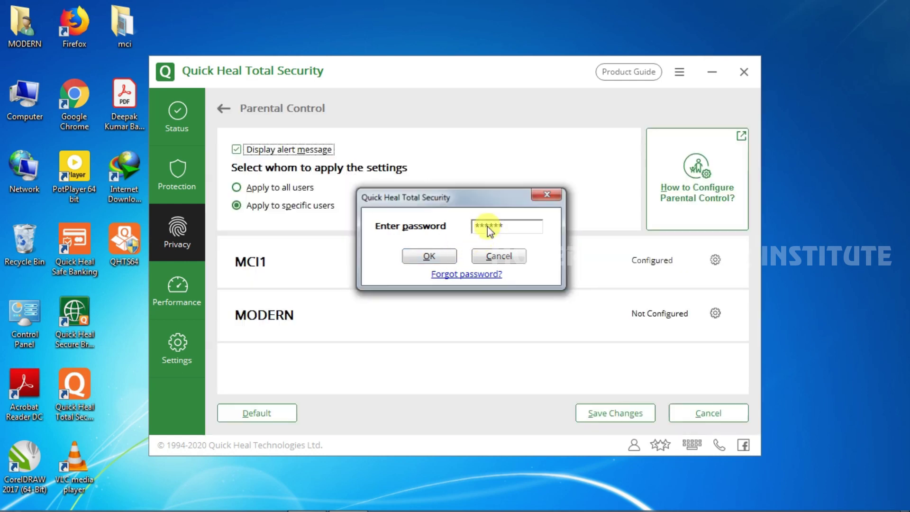
pyautogui.press('Return')
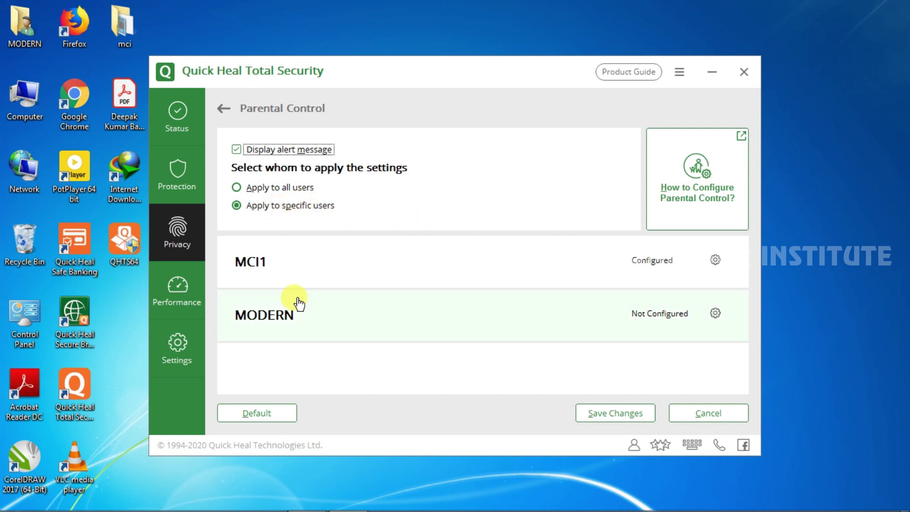
# Turn off Internet Browsing Control and PC Access Control for user MCI1, restore the default settings, and save the changes
pyautogui.click(715, 260)
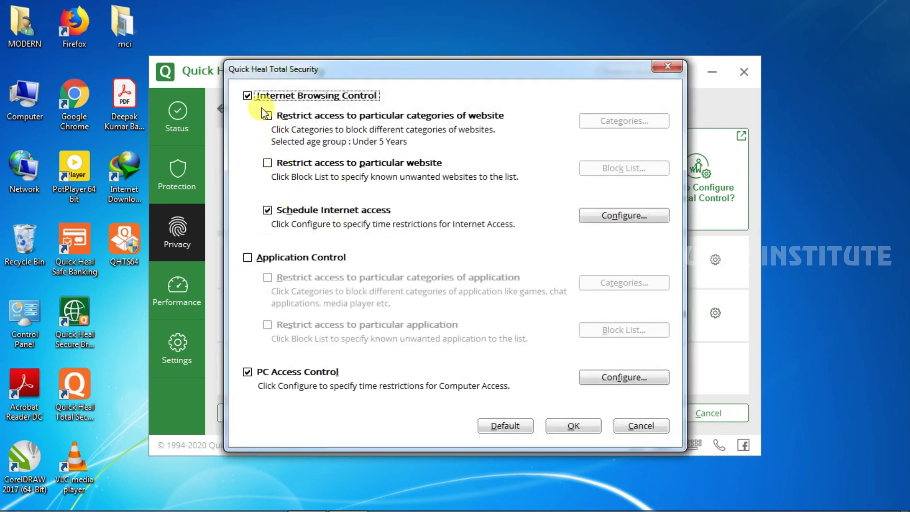
pyautogui.click(248, 95)
pyautogui.click(272, 372)
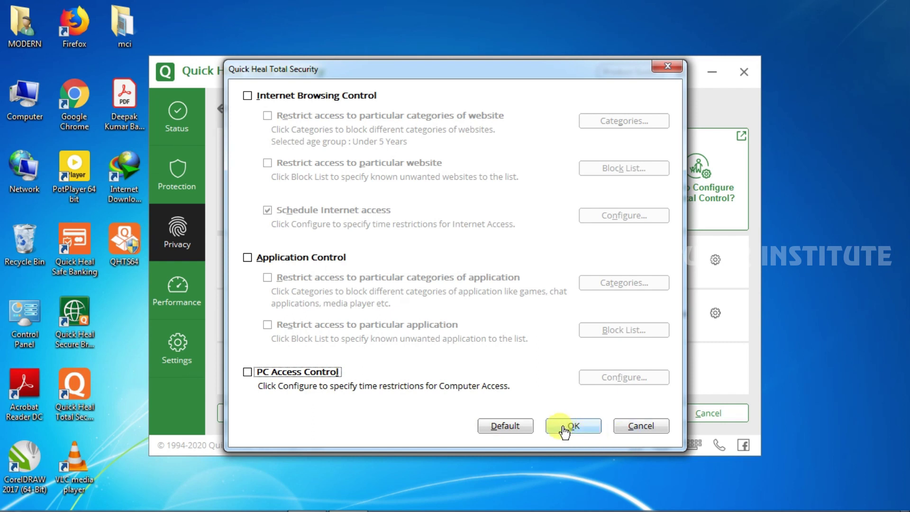
pyautogui.click(500, 429)
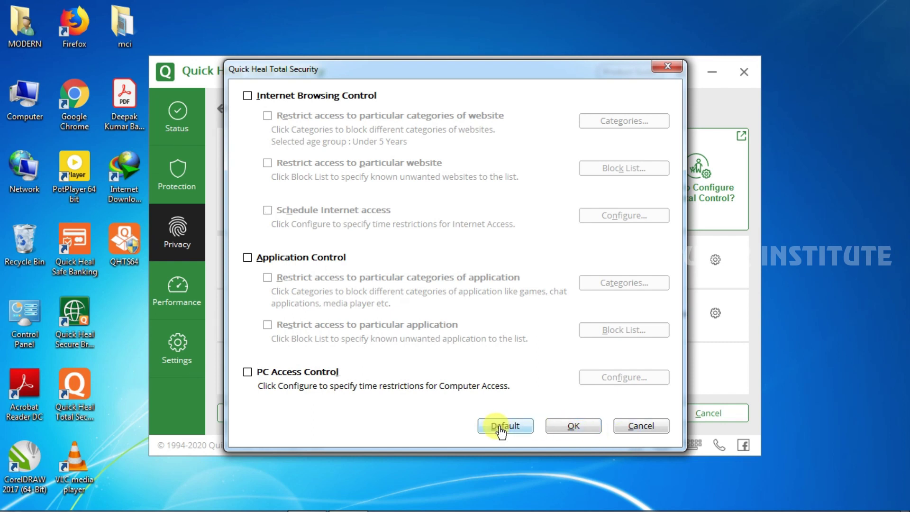
pyautogui.click(554, 426)
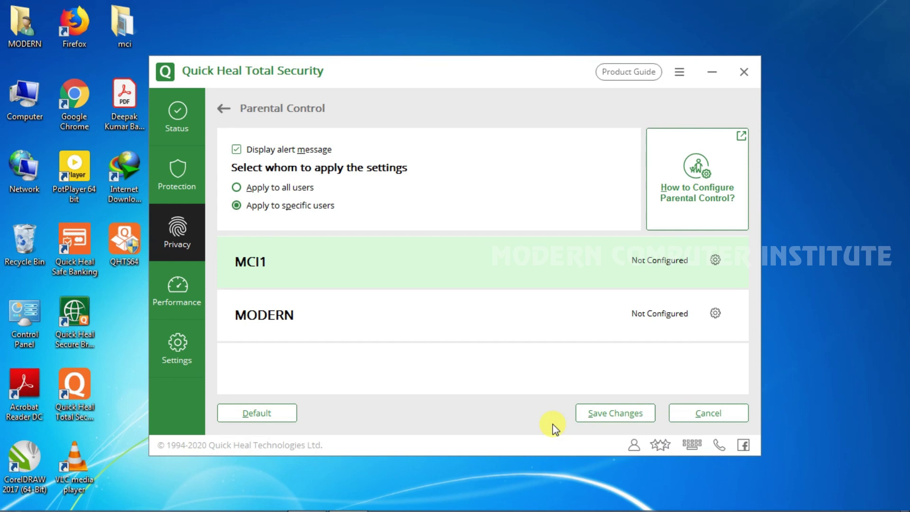
pyautogui.click(616, 417)
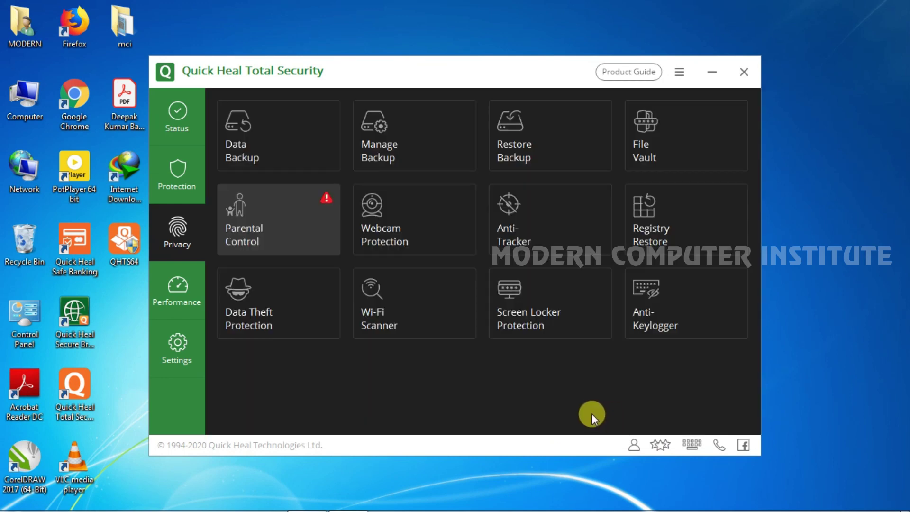